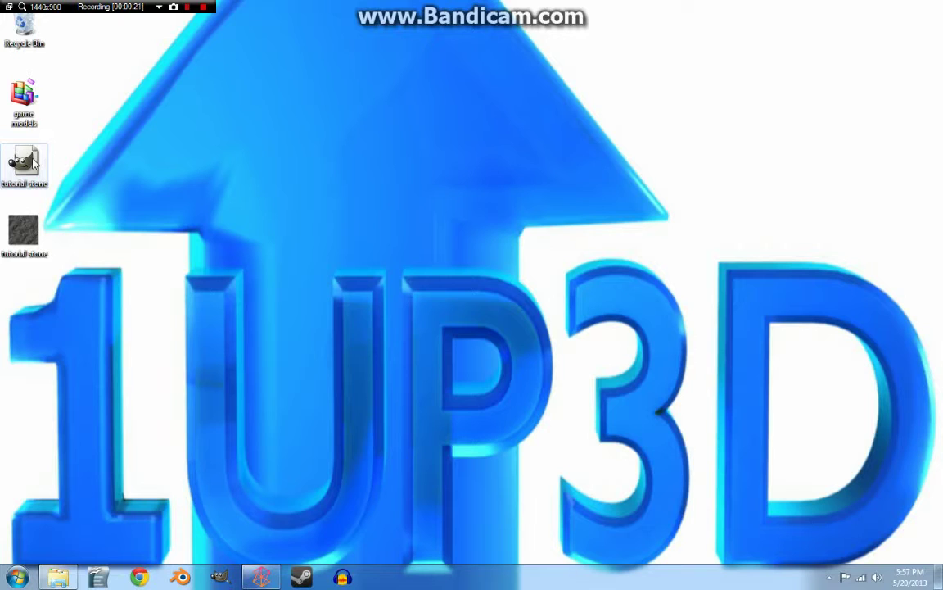
- Open tutorial stone.xcf in GIMP and move the image window so its status bar shows
{"action": "double_click", "coordinate": [33, 164]}
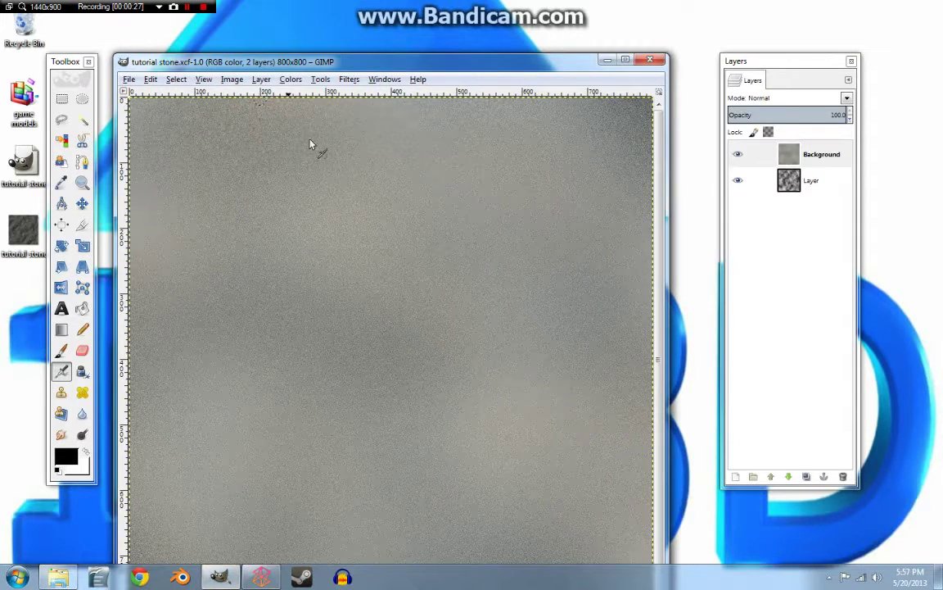
{"action": "mouse_move", "coordinate": [410, 57]}
{"action": "left_mouse_down"}
{"action": "mouse_move", "coordinate": [412, 157]}
{"action": "mouse_move", "coordinate": [412, 66]}
{"action": "left_mouse_up"}
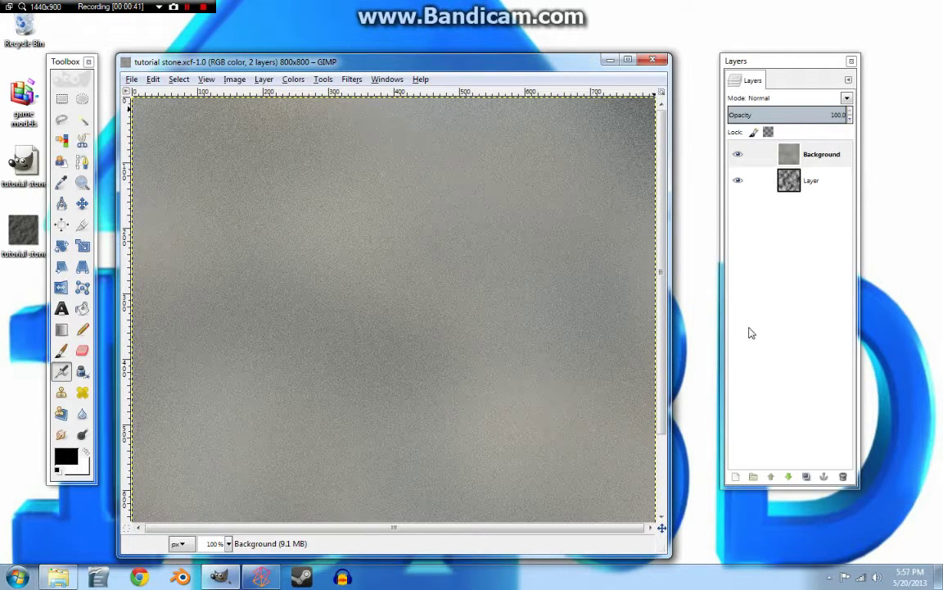
- Add a new layer, Layer #1, with White as its fill type
{"action": "left_click", "coordinate": [739, 478]}
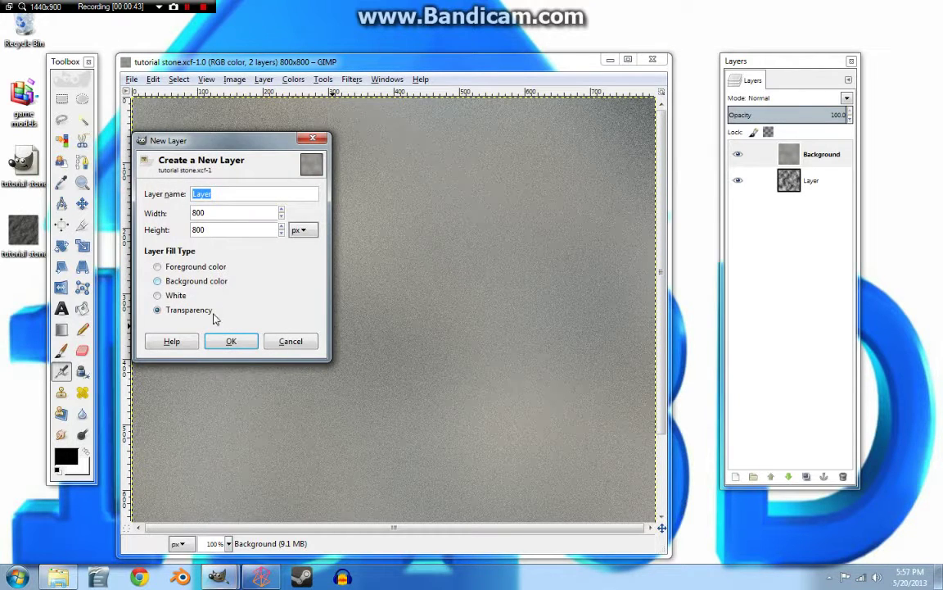
{"action": "left_click", "coordinate": [158, 296]}
{"action": "left_click", "coordinate": [232, 340]}
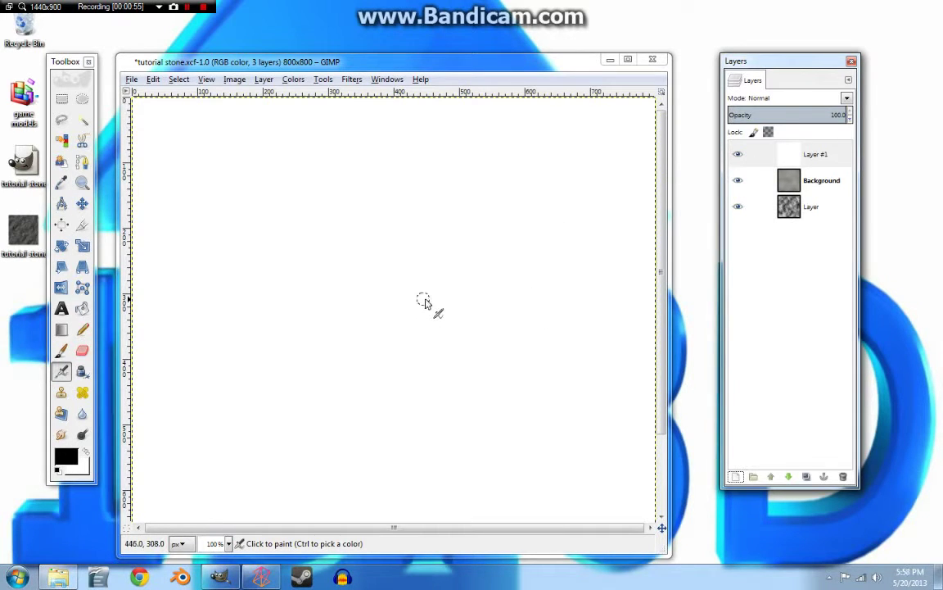
- In the Mosaic filter set tile size 93.7, height 1.0, variation 0 and spacing 6.4
{"action": "left_click", "coordinate": [352, 78]}
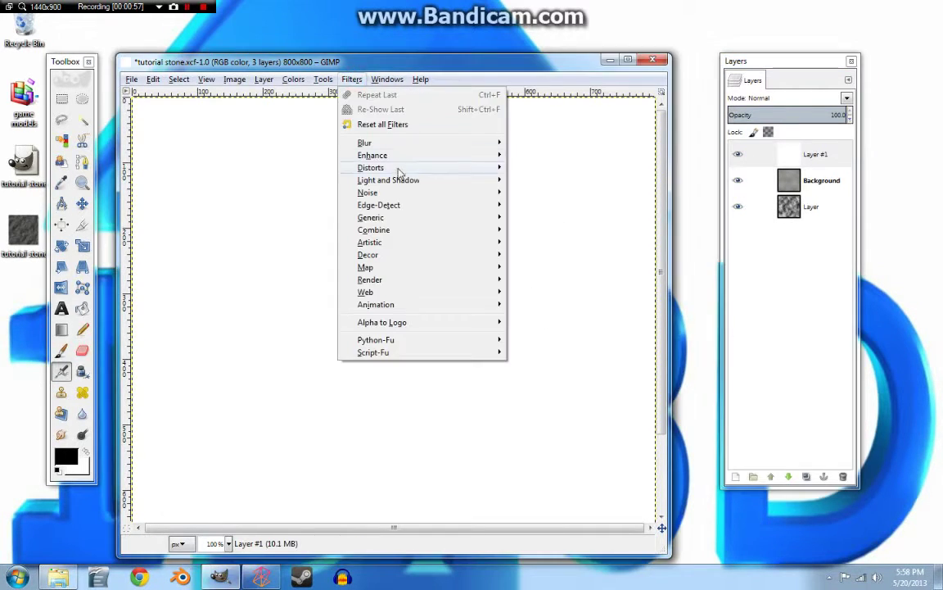
{"action": "mouse_move", "coordinate": [390, 169]}
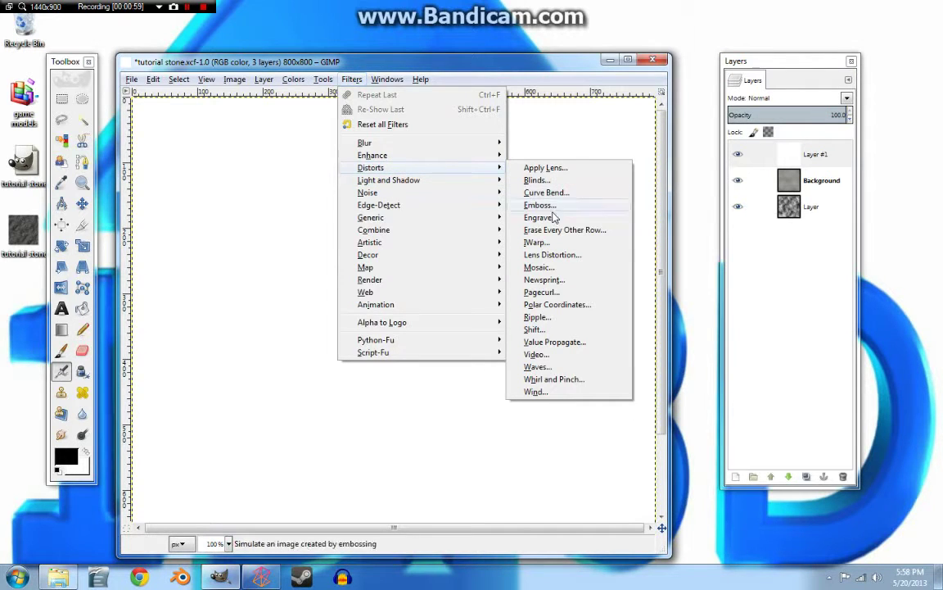
{"action": "left_click", "coordinate": [540, 267]}
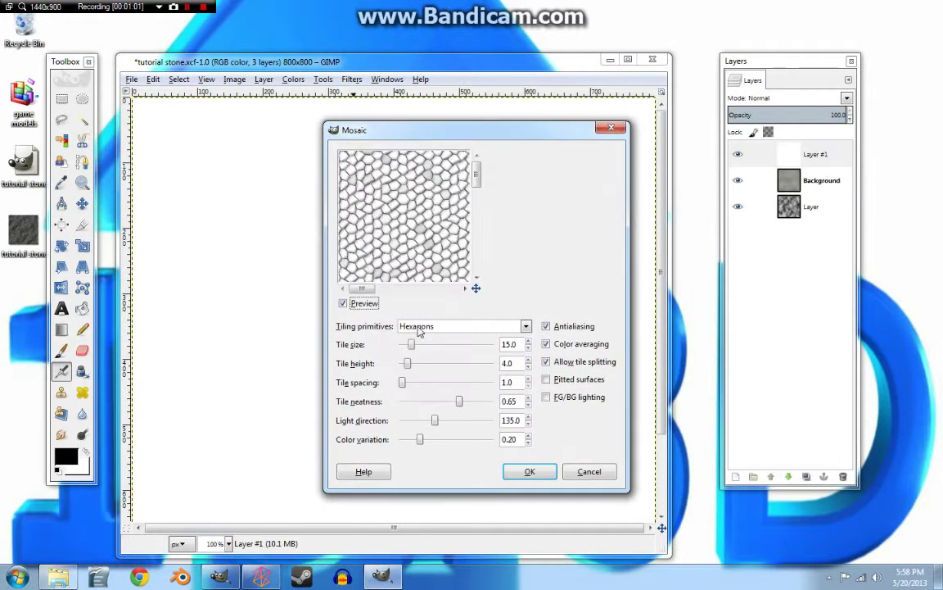
{"action": "left_click_drag", "start_coordinate": [412, 345], "coordinate": [488, 344]}
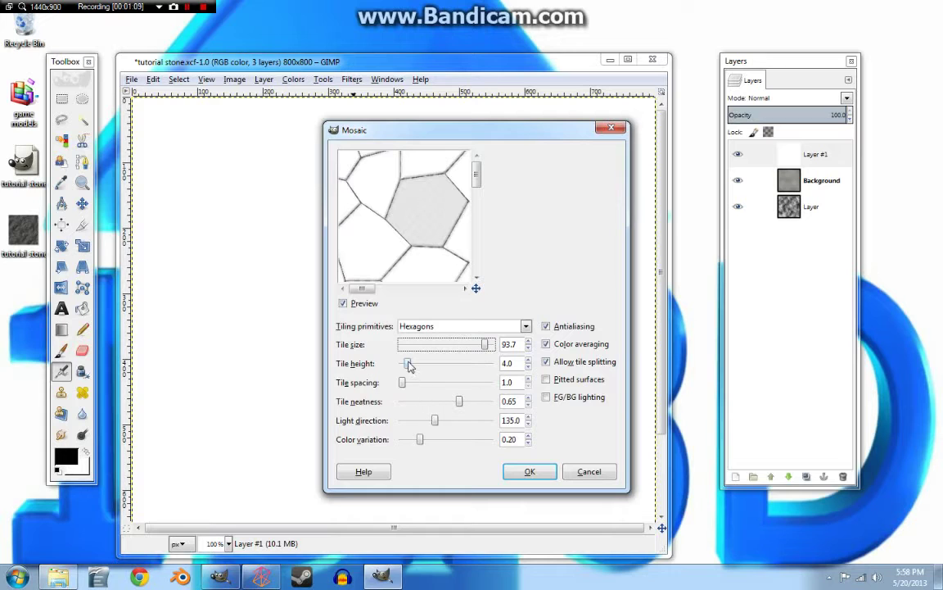
{"action": "left_click_drag", "start_coordinate": [410, 366], "coordinate": [391, 365]}
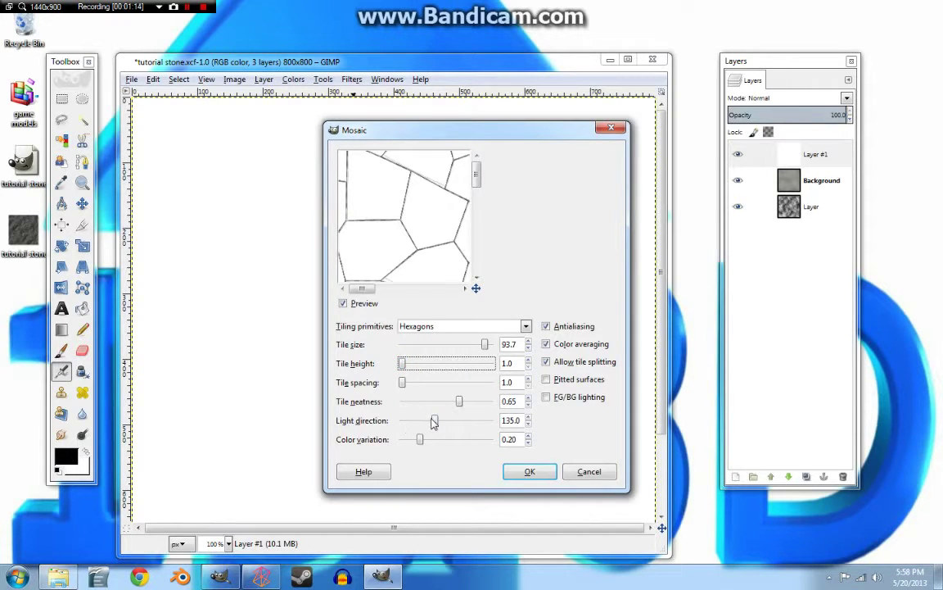
{"action": "left_click_drag", "start_coordinate": [420, 439], "coordinate": [358, 432]}
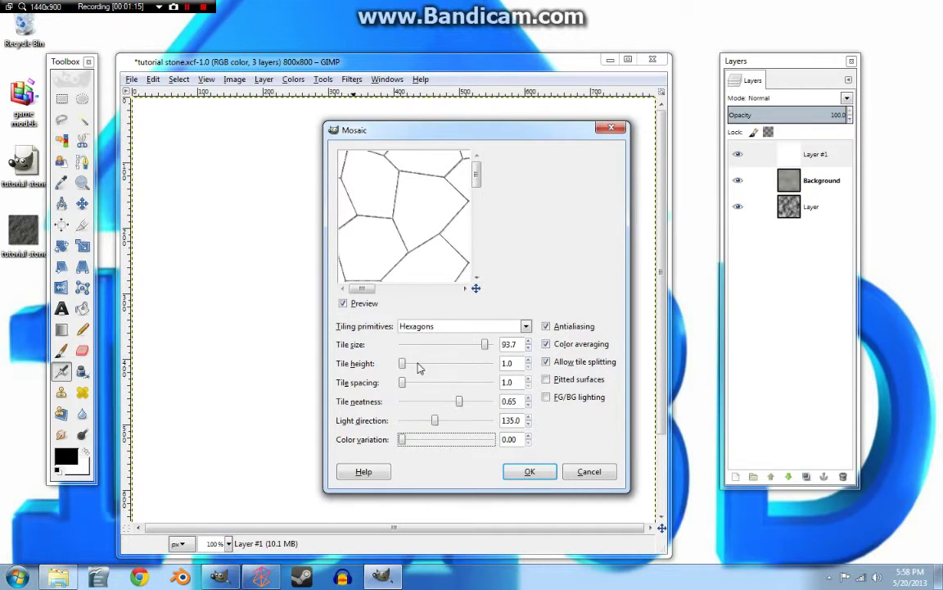
{"action": "left_click_drag", "start_coordinate": [404, 384], "coordinate": [414, 386]}
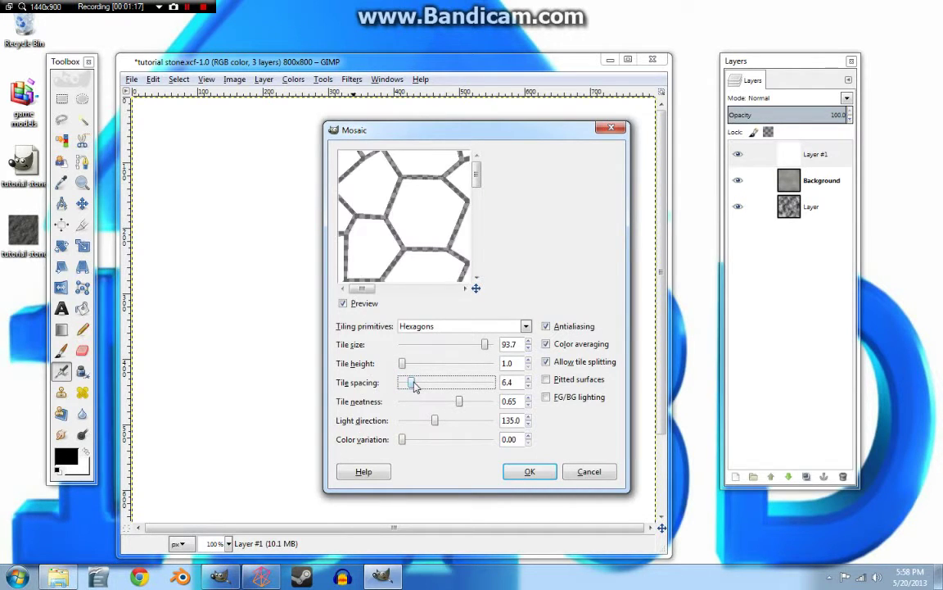
- Set the tile geometry to Octagons & squares with neatness 0.85 and apply the mosaic
{"action": "left_click", "coordinate": [526, 326]}
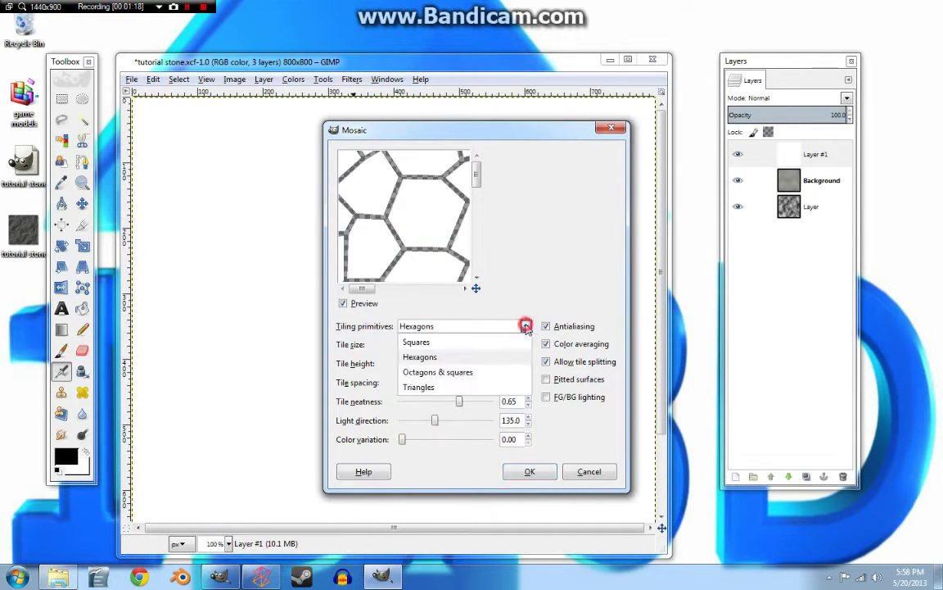
{"action": "left_click", "coordinate": [439, 344]}
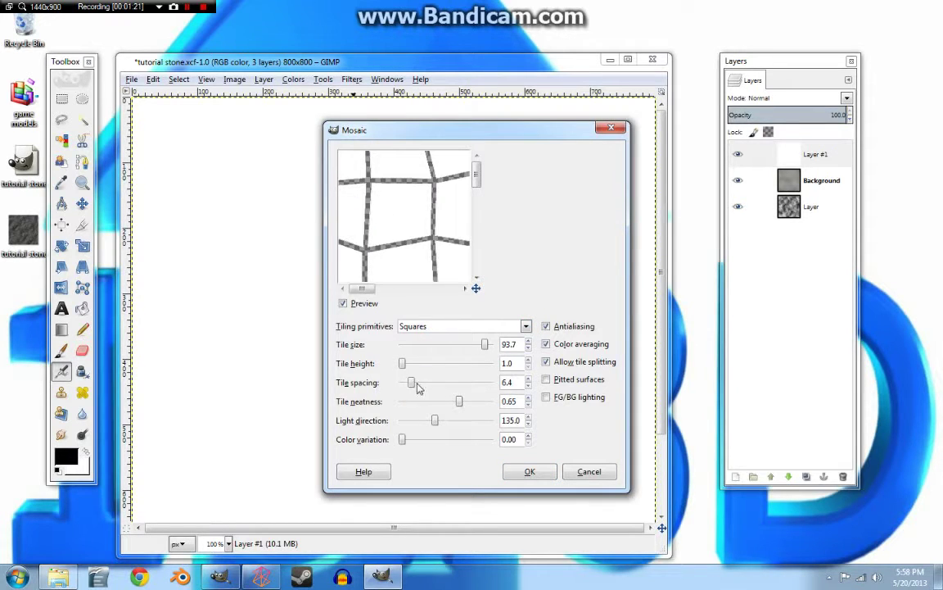
{"action": "left_click_drag", "start_coordinate": [459, 403], "coordinate": [490, 403]}
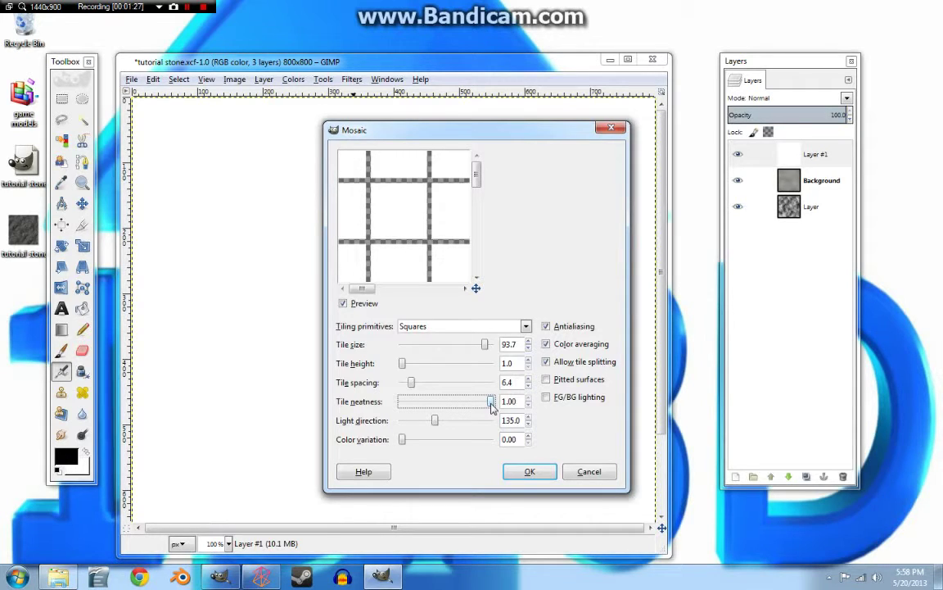
{"action": "left_click_drag", "start_coordinate": [492, 402], "coordinate": [460, 402]}
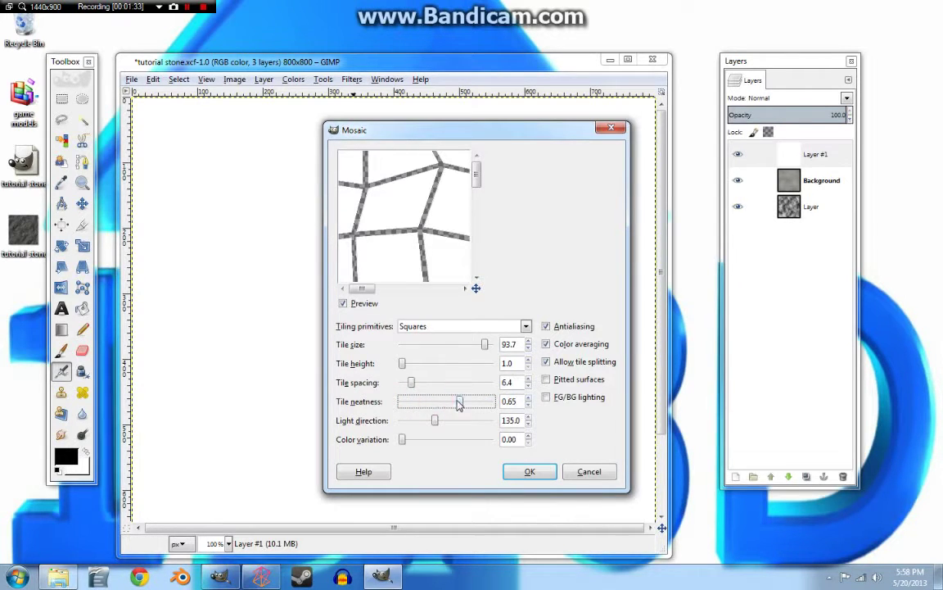
{"action": "left_click", "coordinate": [526, 326]}
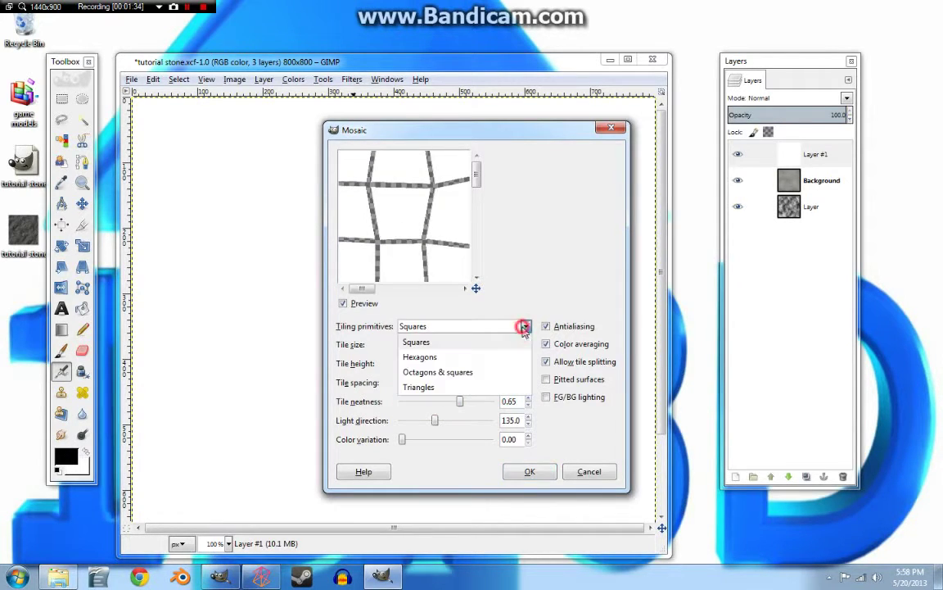
{"action": "left_click", "coordinate": [424, 374]}
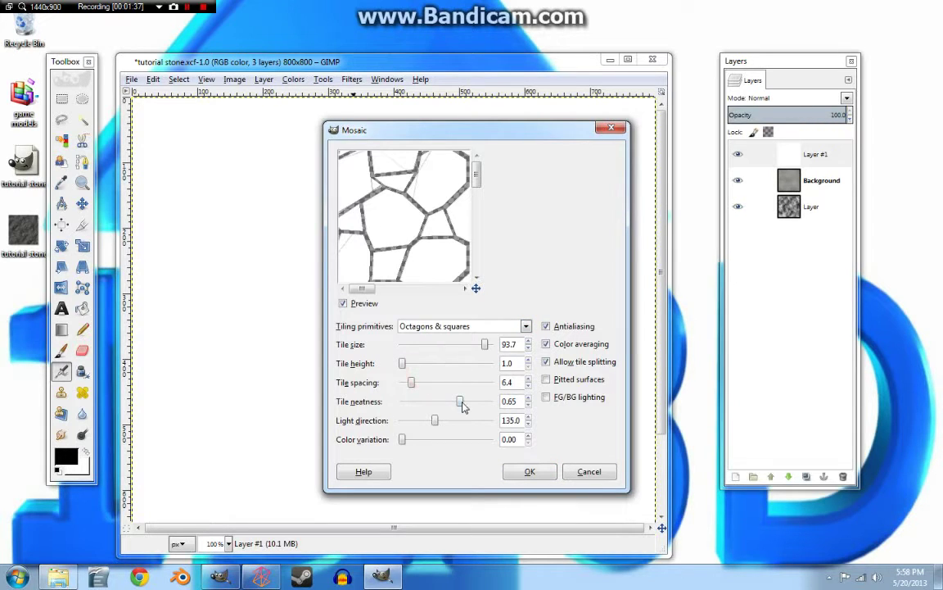
{"action": "left_click_drag", "start_coordinate": [461, 402], "coordinate": [481, 404]}
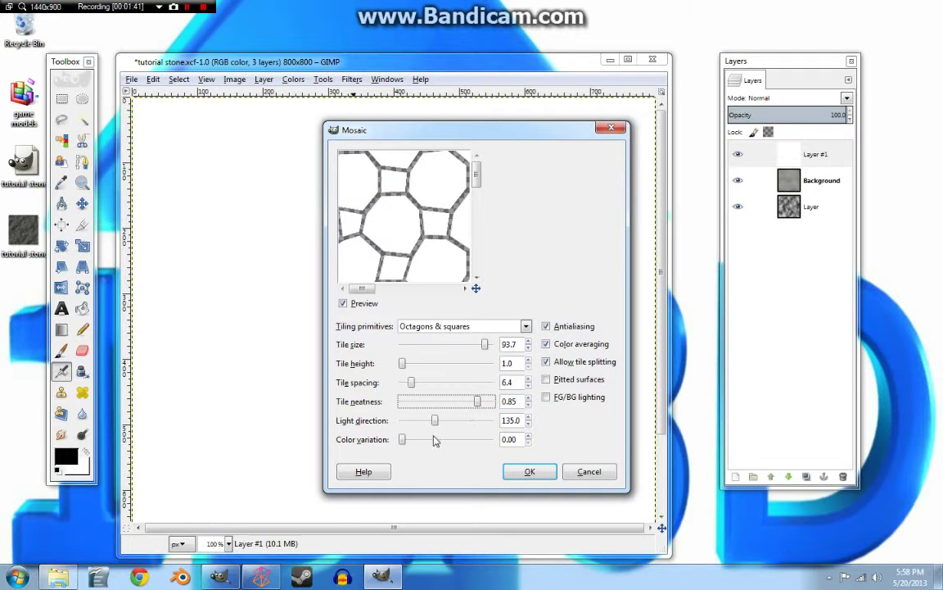
{"action": "left_click", "coordinate": [533, 473]}
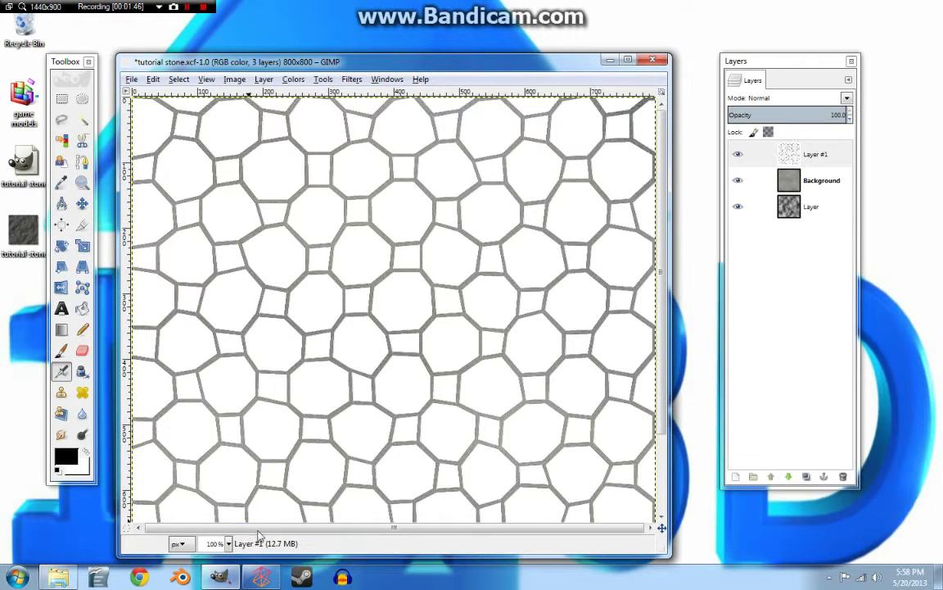
- Hide the lower layers, zoom to 200%, and select and delete the grey grout lines by colour
{"action": "left_click", "coordinate": [738, 180]}
{"action": "left_click", "coordinate": [738, 206]}
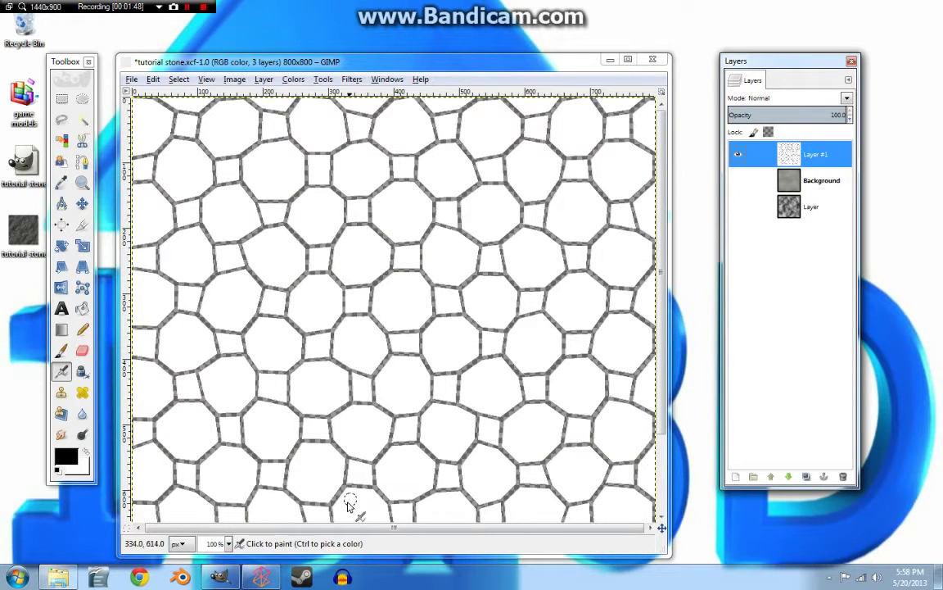
{"action": "left_click", "coordinate": [227, 544]}
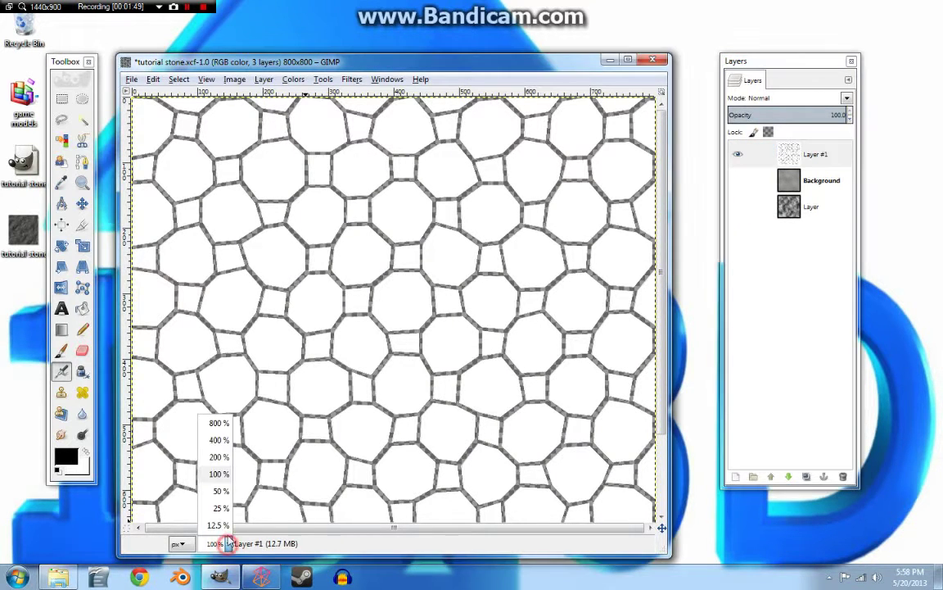
{"action": "left_click", "coordinate": [197, 456]}
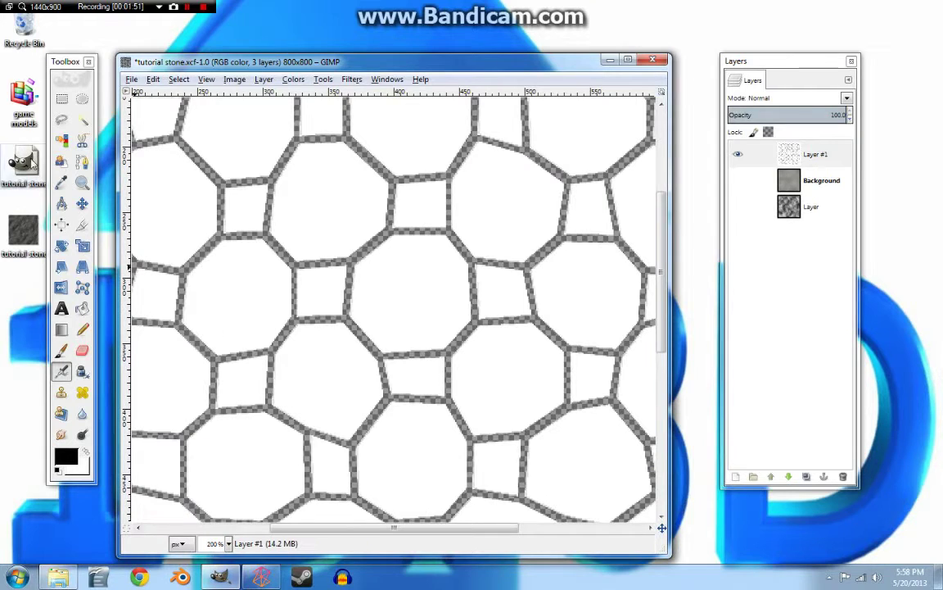
{"action": "left_click", "coordinate": [72, 146]}
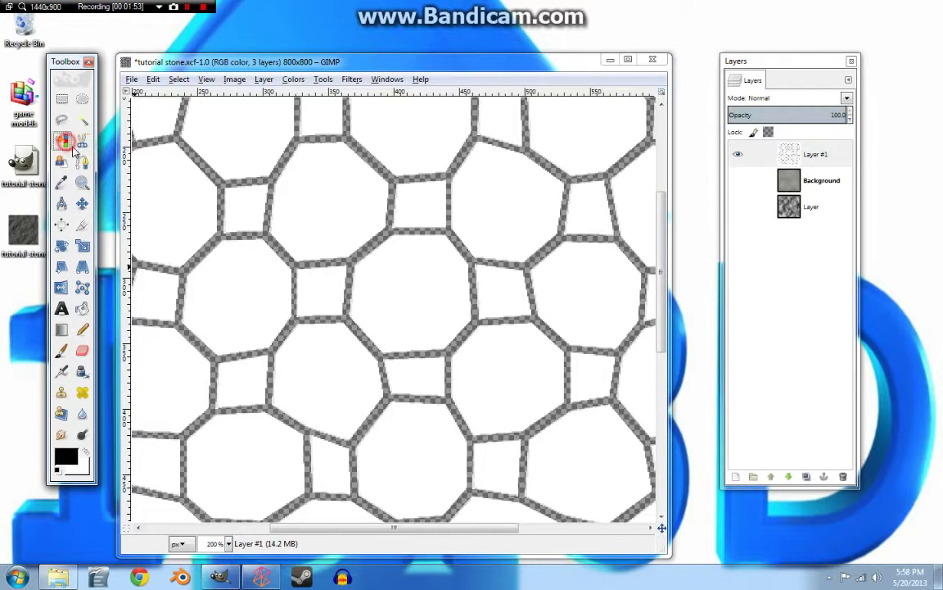
{"action": "left_click", "coordinate": [276, 251]}
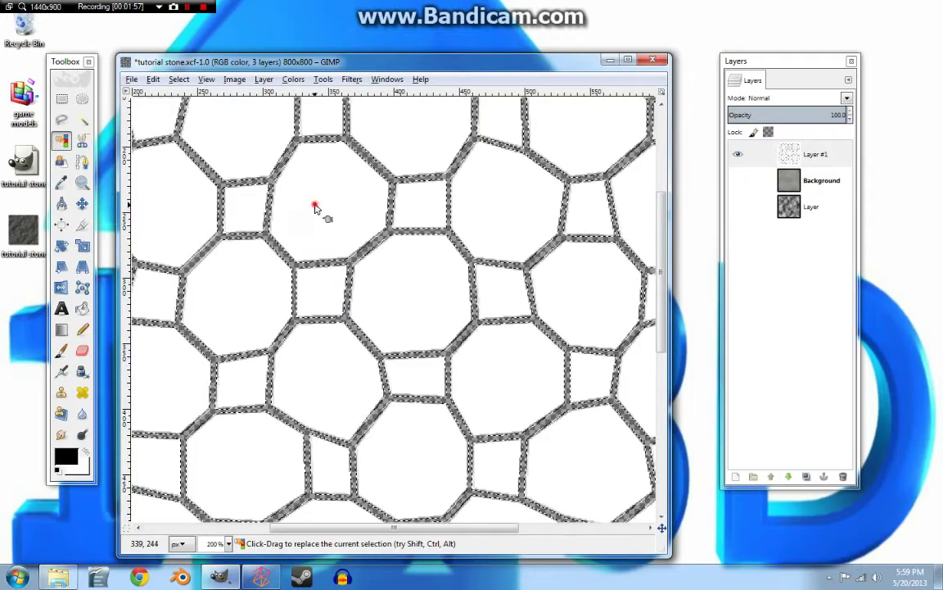
{"action": "key", "text": "Delete"}
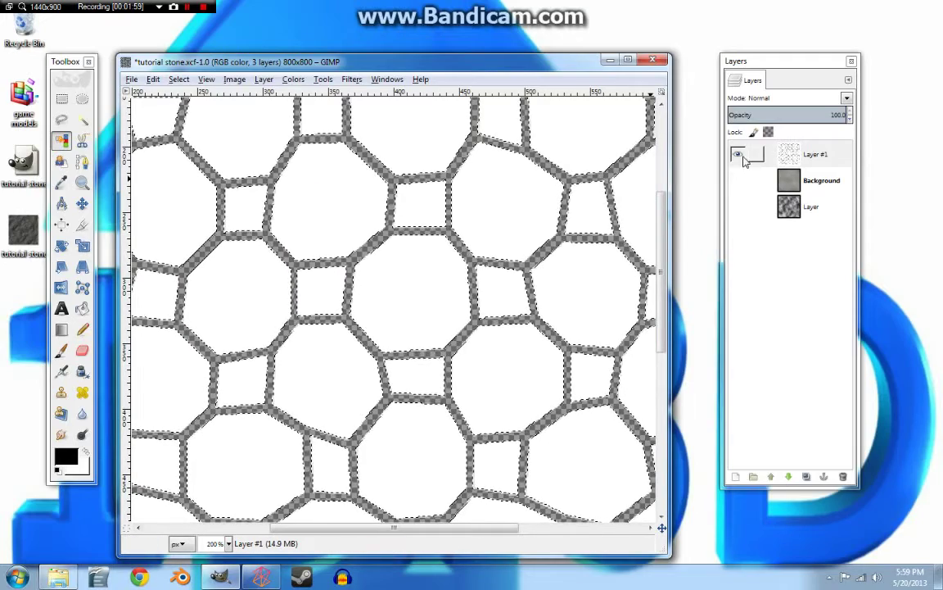
- Move Layer #1 below Background, then show Background and make it active
{"action": "left_click", "coordinate": [791, 156]}
{"action": "left_click_drag", "start_coordinate": [798, 164], "coordinate": [757, 194]}
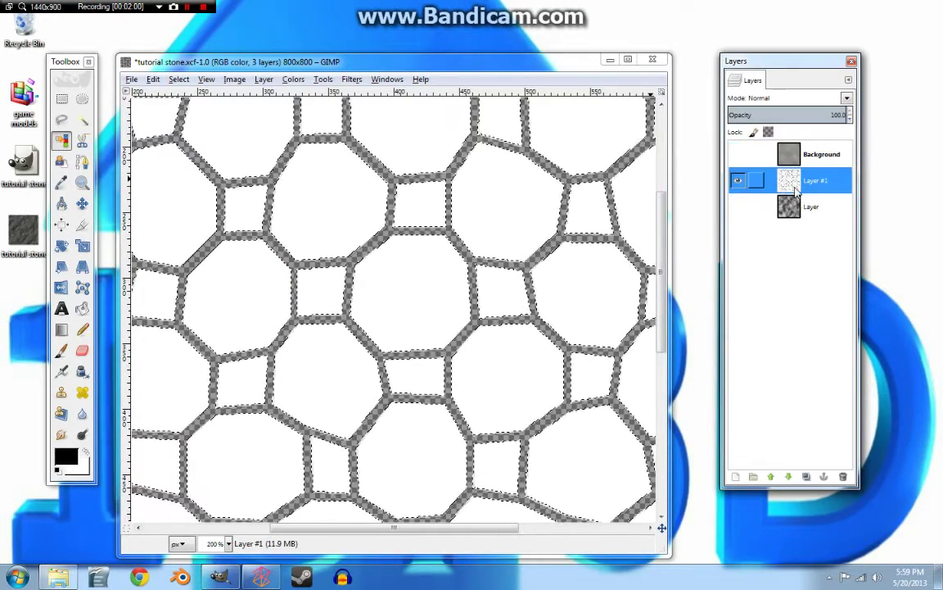
{"action": "left_click", "coordinate": [739, 154]}
{"action": "left_click", "coordinate": [773, 156]}
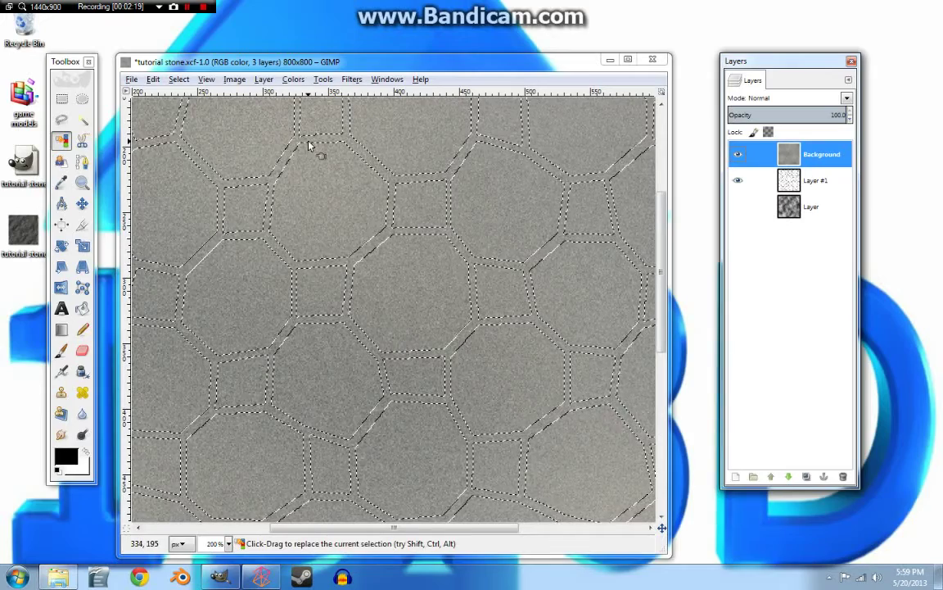
- Add an alpha channel to Background and cut the selected outline strips to transparency
{"action": "key", "text": "Delete"}
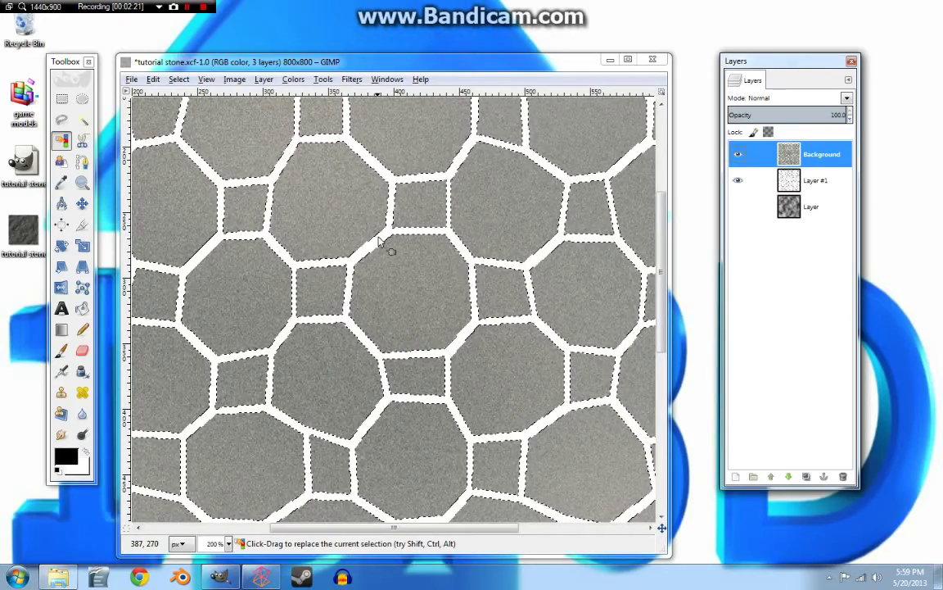
{"action": "left_click", "coordinate": [739, 179]}
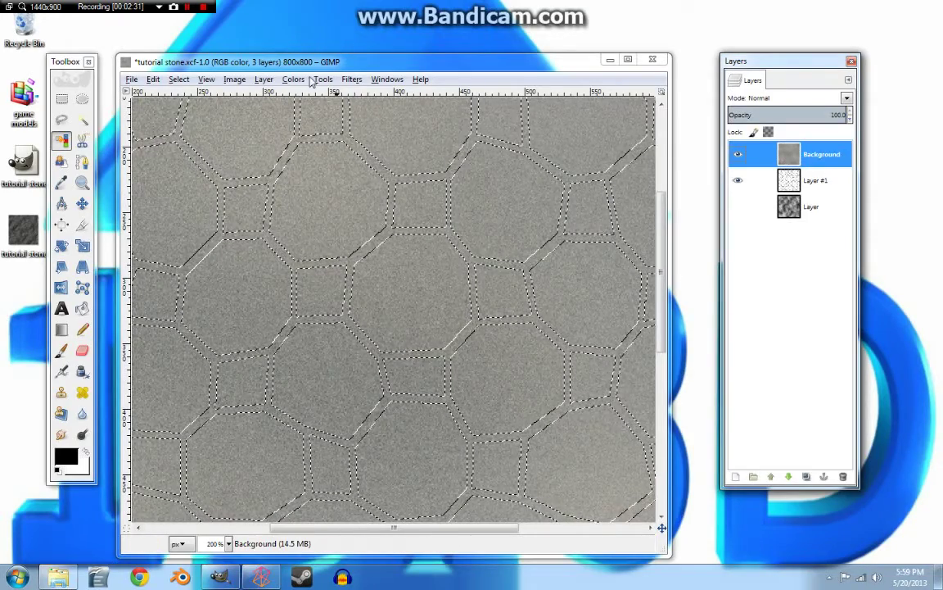
{"action": "left_click", "coordinate": [264, 79]}
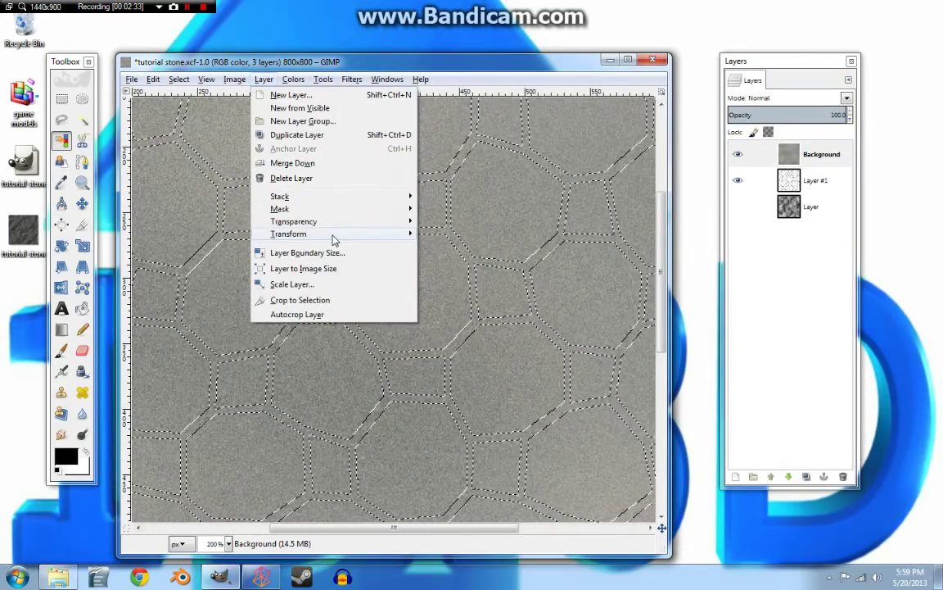
{"action": "mouse_move", "coordinate": [381, 222]}
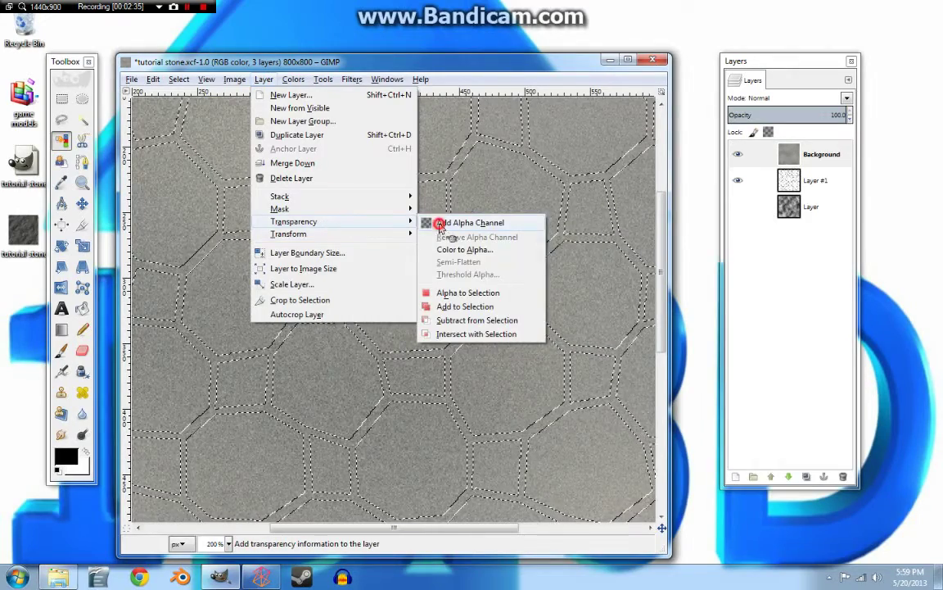
{"action": "left_click", "coordinate": [441, 226]}
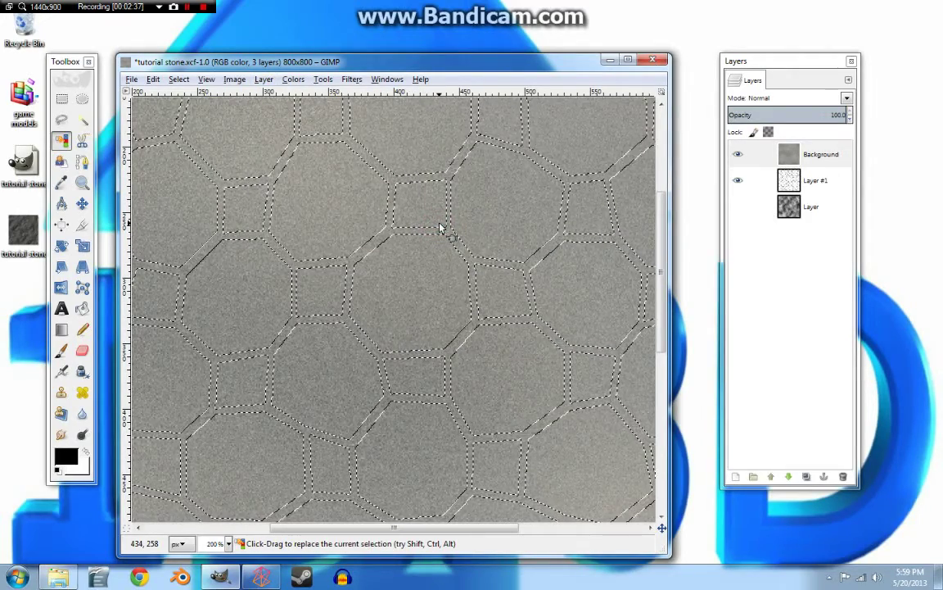
{"action": "key", "text": "Delete"}
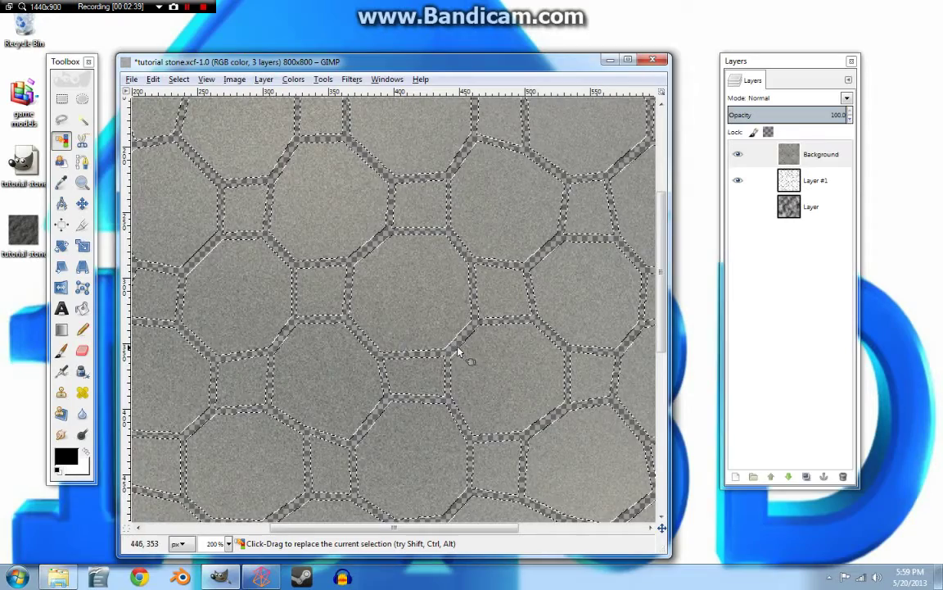
- Hide the Background layer and make Layer #1 the active layer
{"action": "key", "text": "ctrl"}
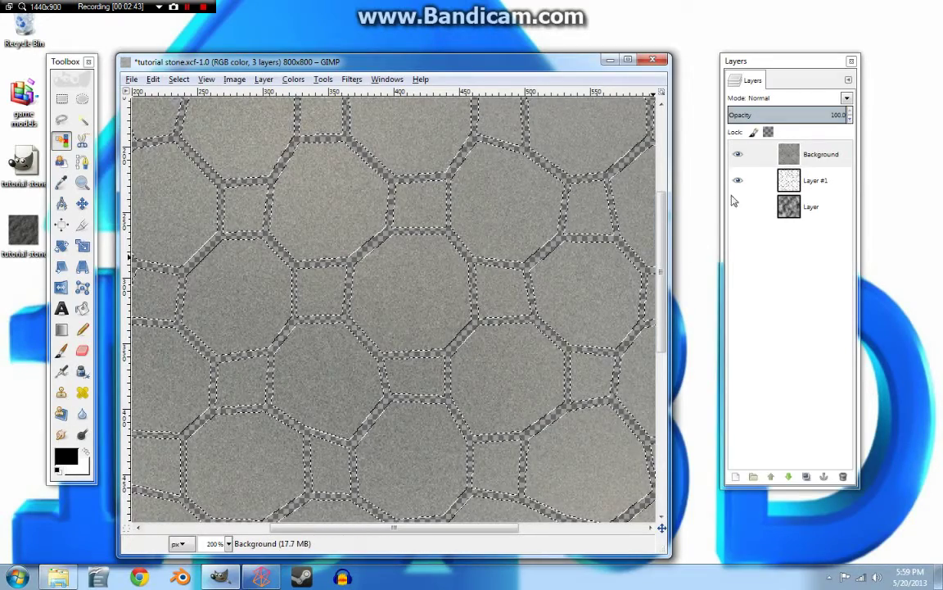
{"action": "left_click", "coordinate": [739, 156]}
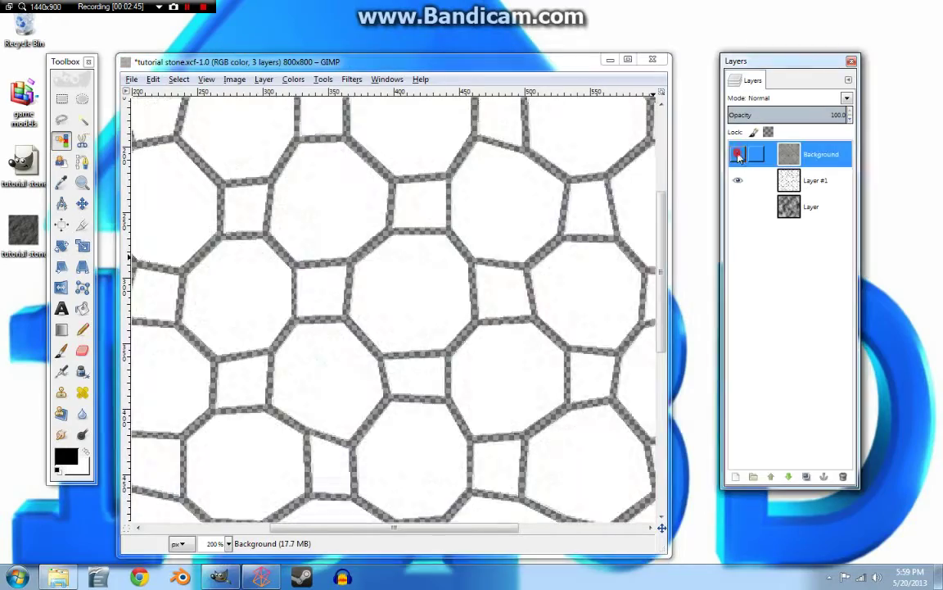
{"action": "key", "text": "ctrl+z"}
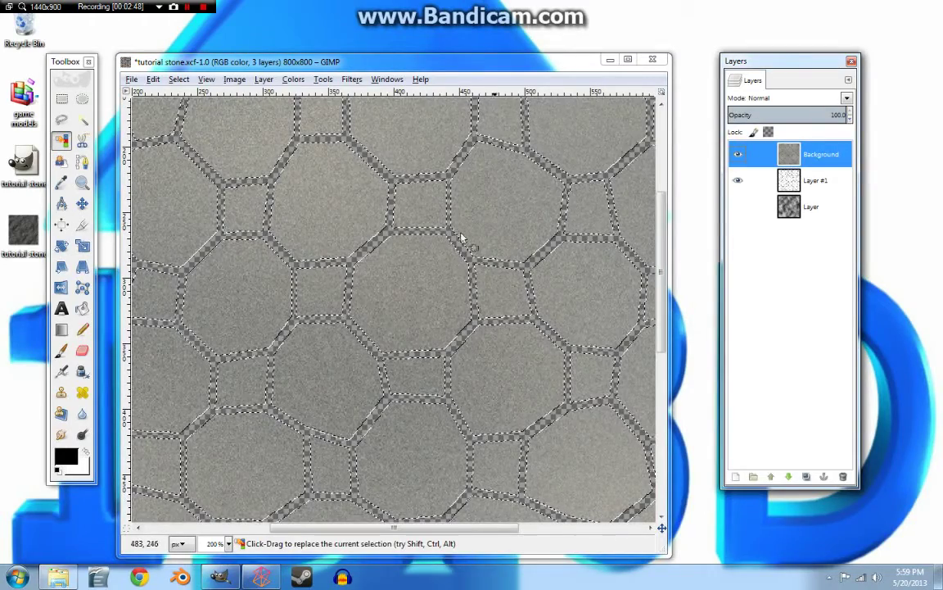
{"action": "left_click", "coordinate": [738, 155]}
{"action": "left_click", "coordinate": [752, 180]}
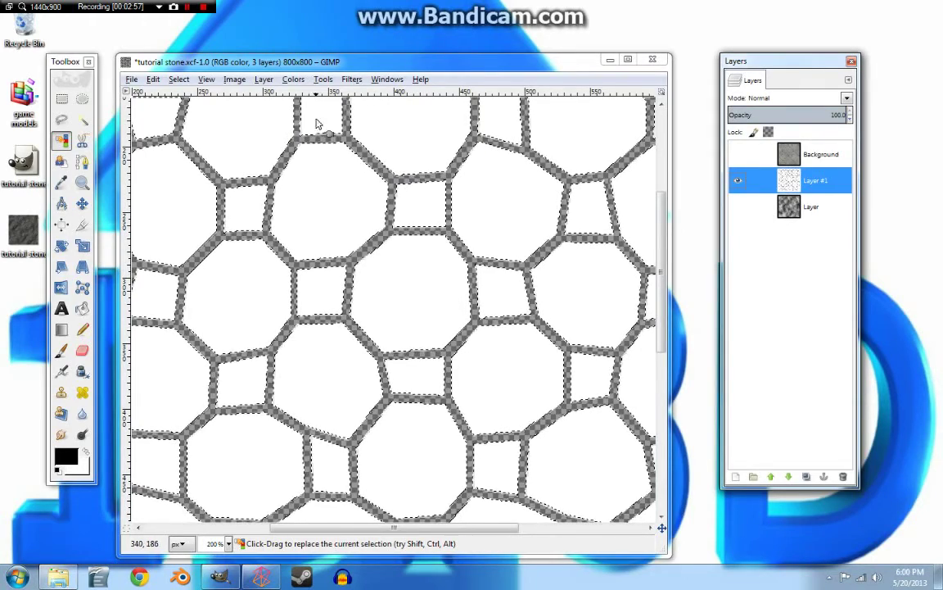
- Apply Add Bevel to Layer #1 with Work on copy off and thickness raised to 5
{"action": "left_click", "coordinate": [354, 79]}
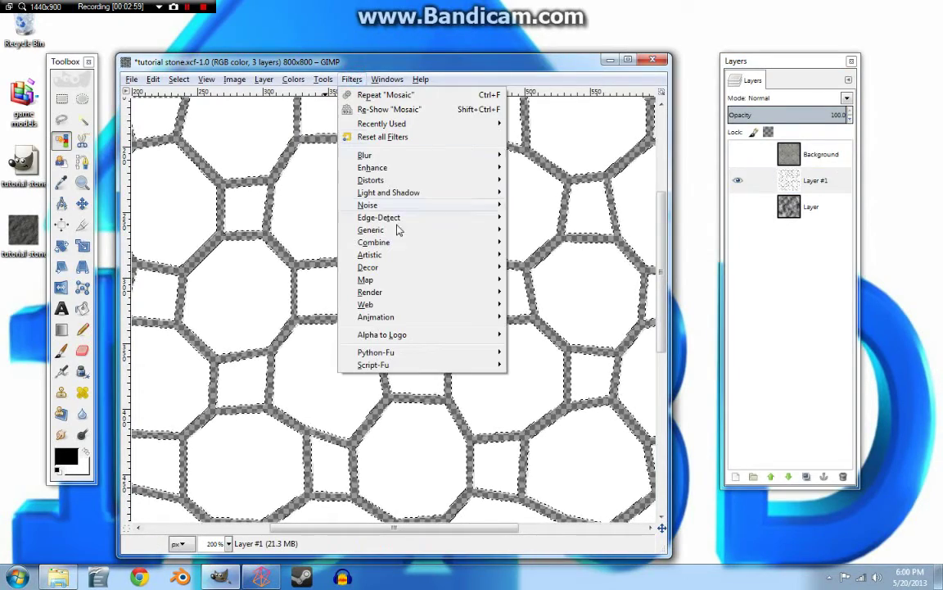
{"action": "left_click", "coordinate": [547, 268]}
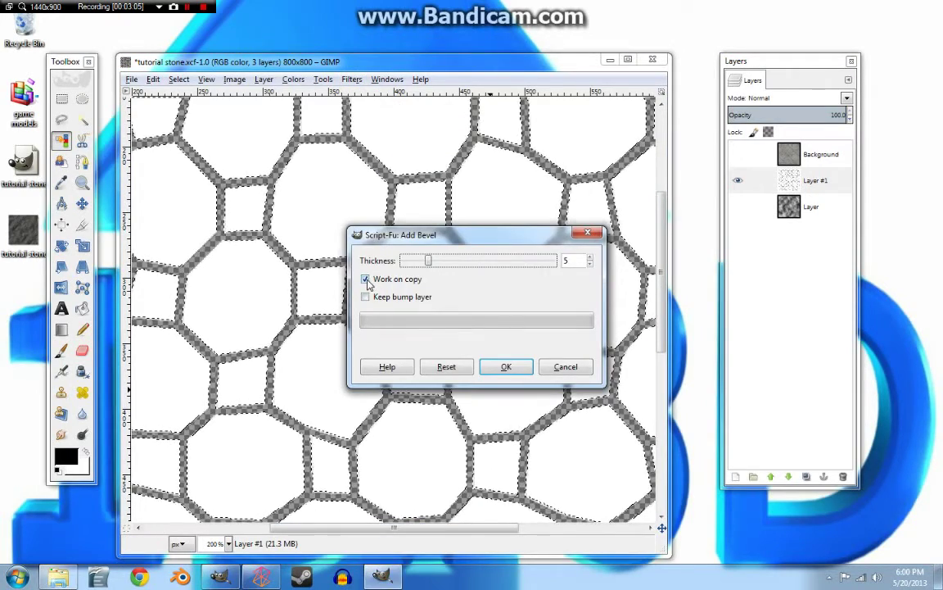
{"action": "left_click", "coordinate": [366, 280]}
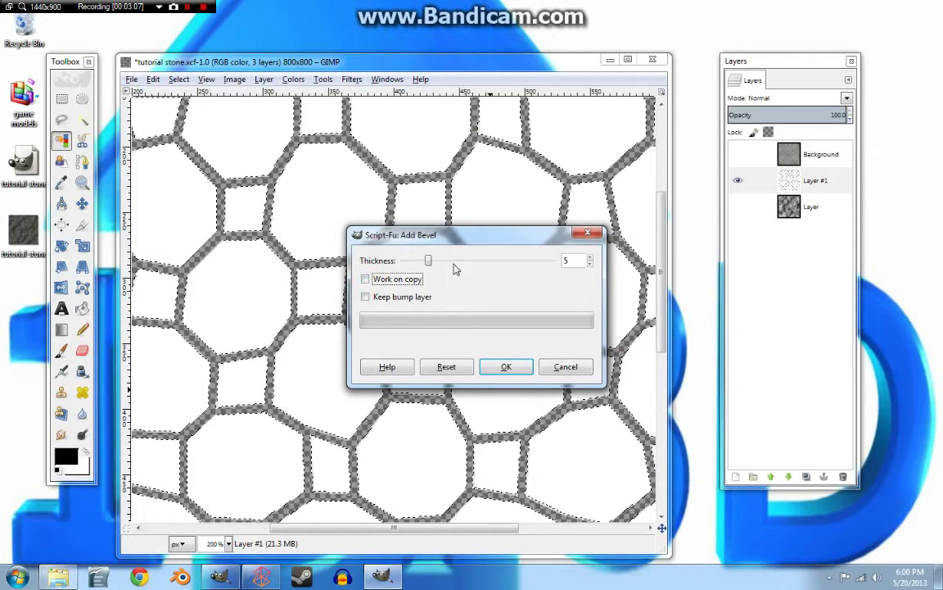
{"action": "left_click_drag", "start_coordinate": [427, 261], "coordinate": [453, 266]}
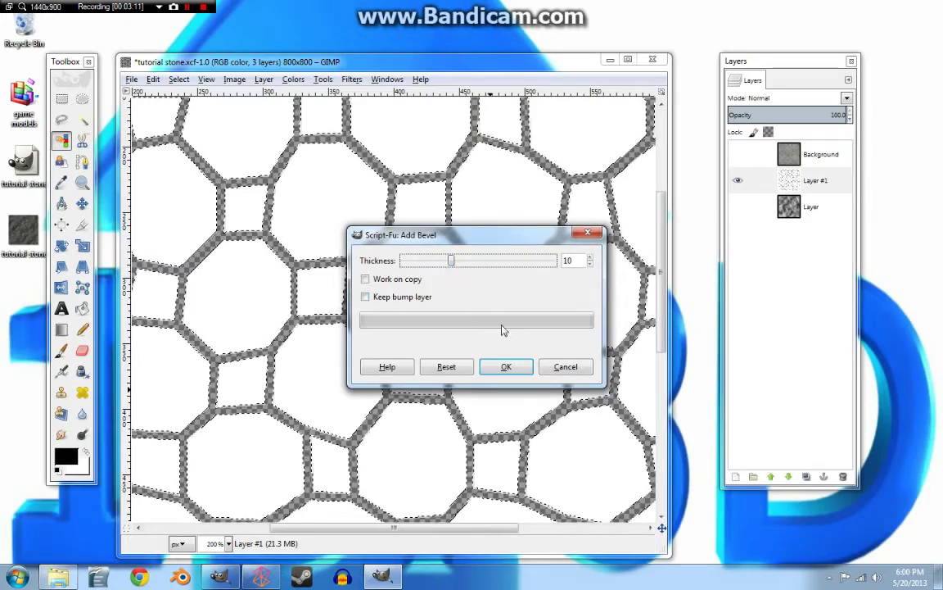
{"action": "left_click", "coordinate": [518, 371]}
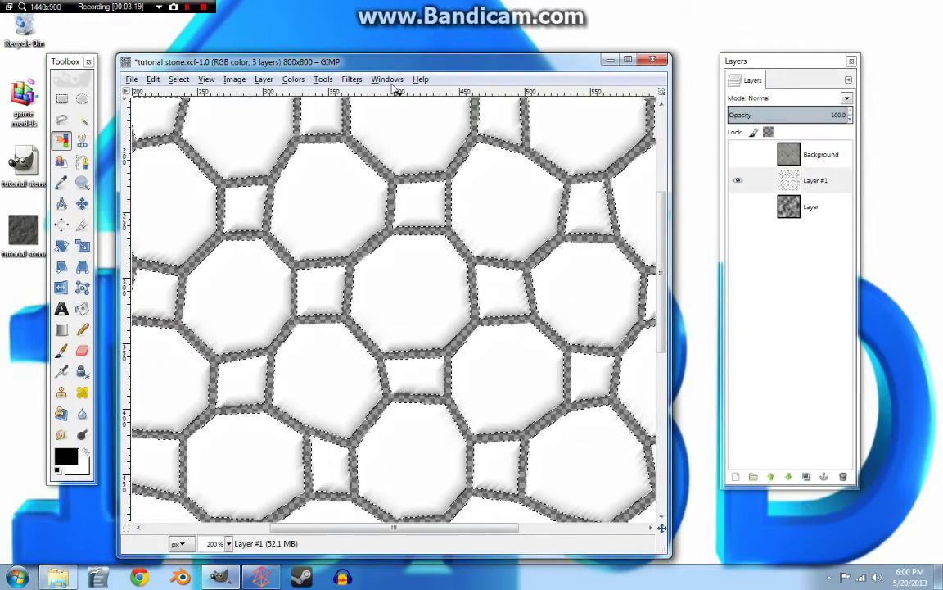
- Apply Add Bevel two more times for deeper edge shading
{"action": "left_click", "coordinate": [351, 79]}
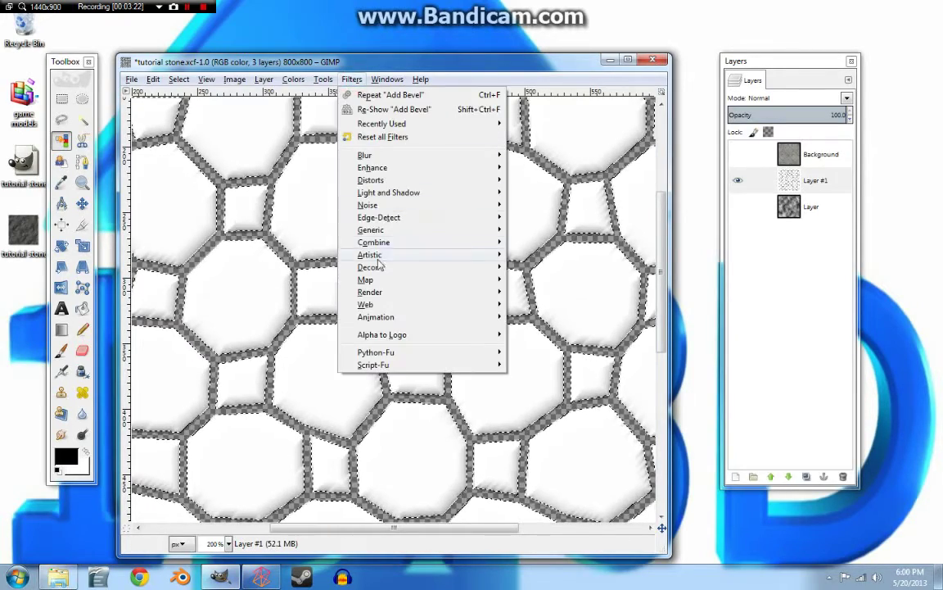
{"action": "left_click", "coordinate": [557, 269]}
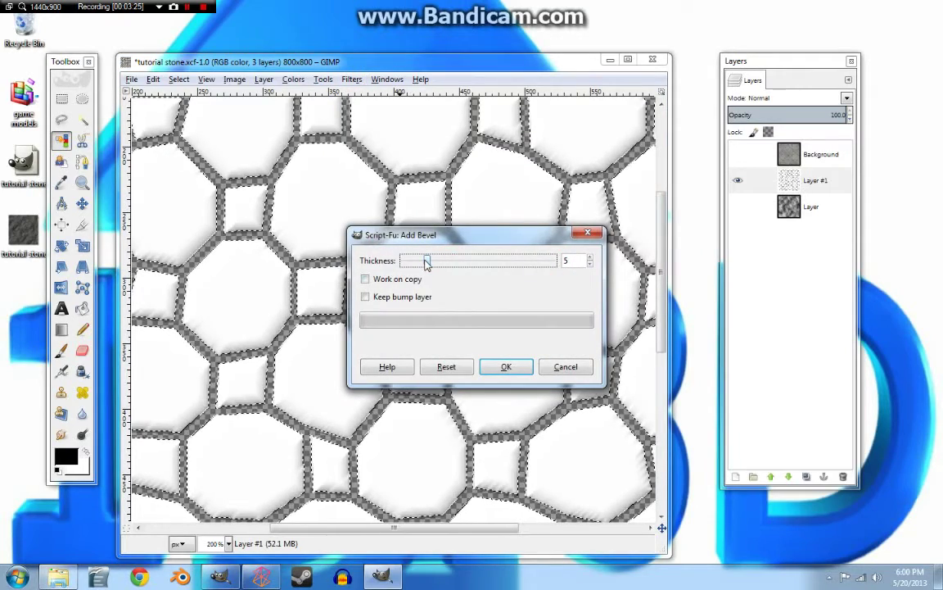
{"action": "left_click", "coordinate": [504, 366]}
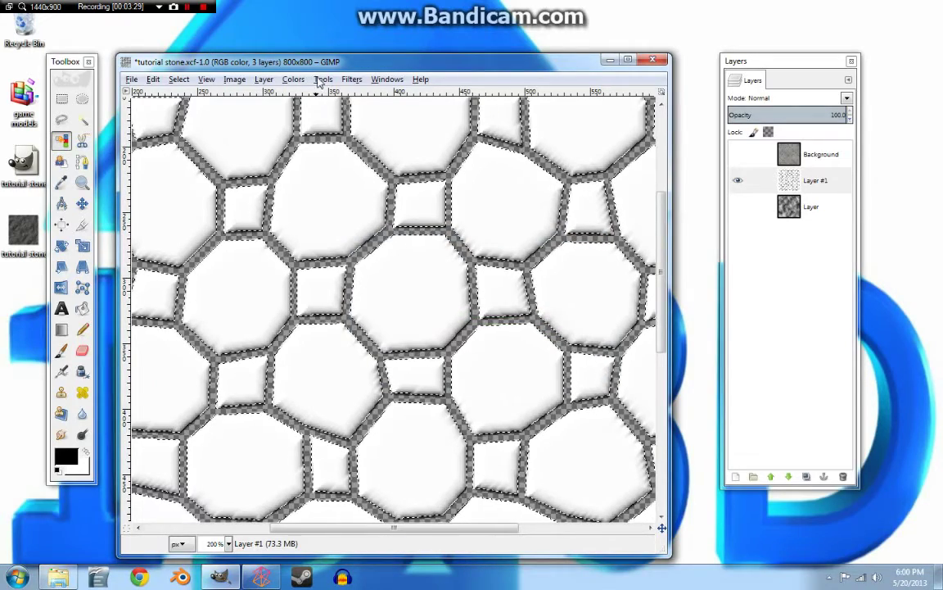
{"action": "left_click", "coordinate": [352, 80]}
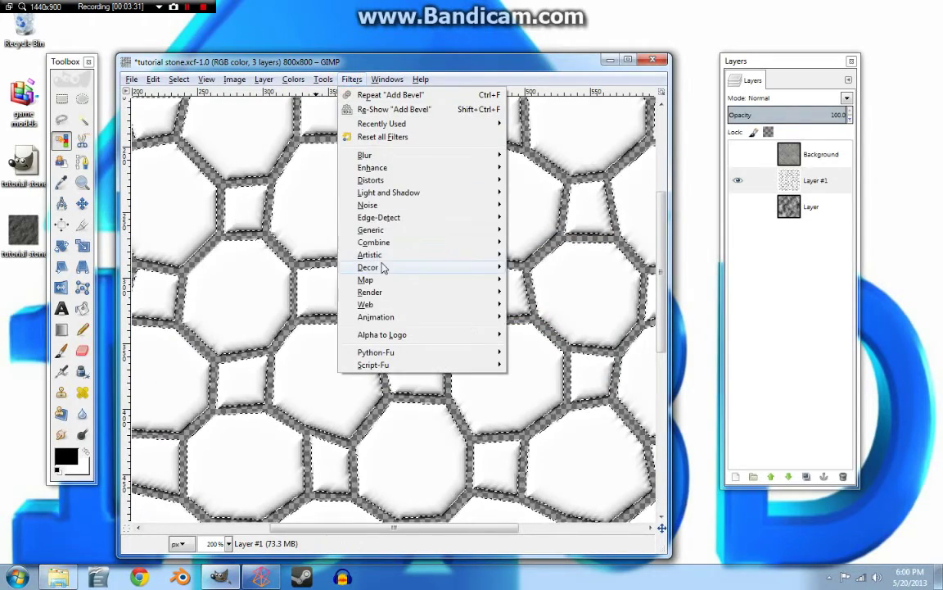
{"action": "left_click", "coordinate": [534, 268]}
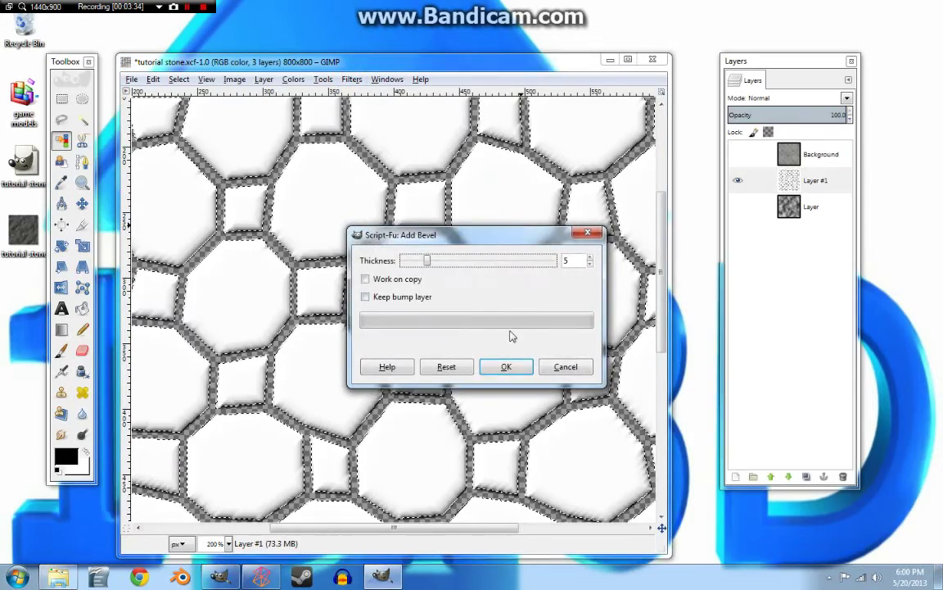
{"action": "left_click", "coordinate": [508, 368]}
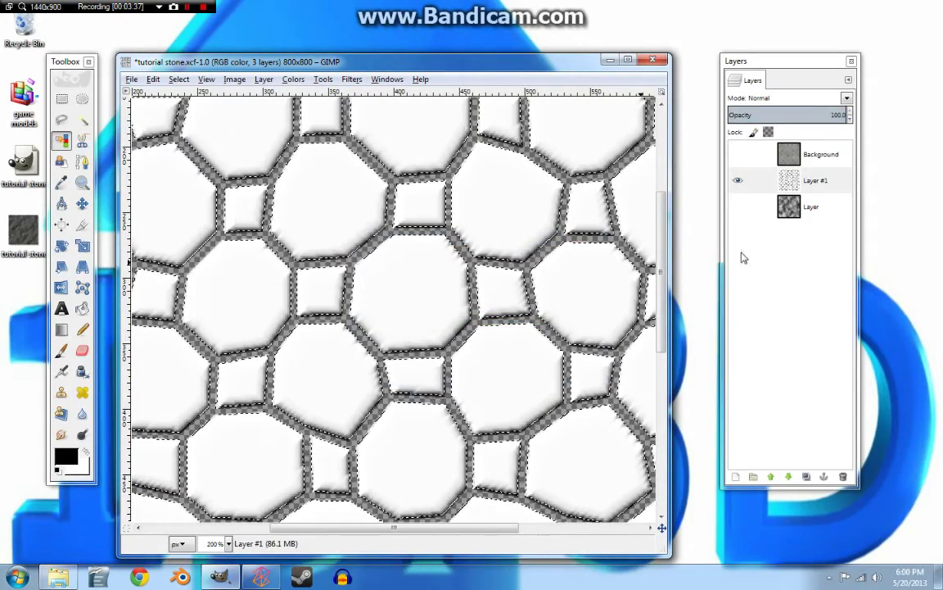
{"action": "left_click", "coordinate": [737, 480]}
- Create transparent Layer #2, bucket-fill the selected stones black, hide it and clear the selection
{"action": "left_click", "coordinate": [93, 246]}
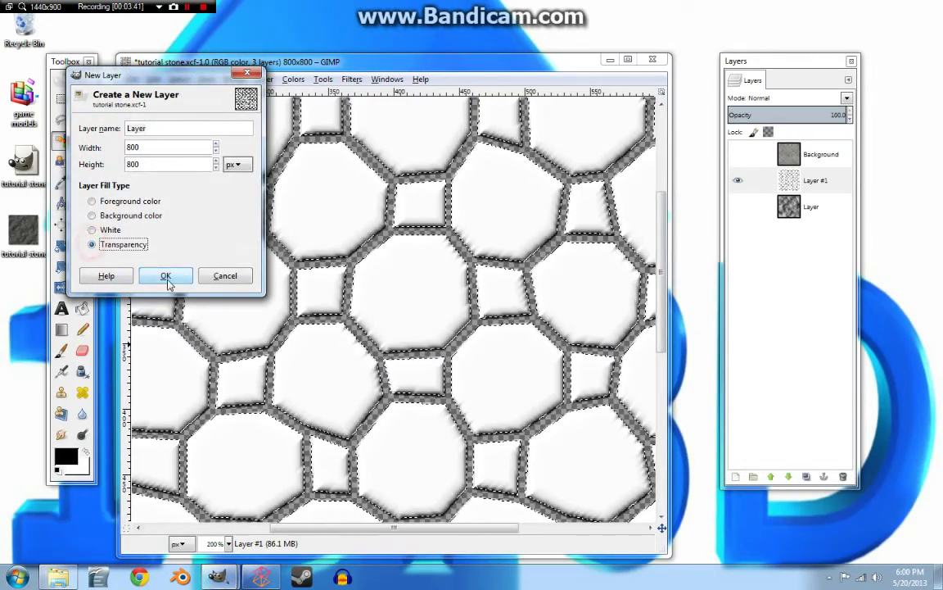
{"action": "left_click", "coordinate": [164, 276]}
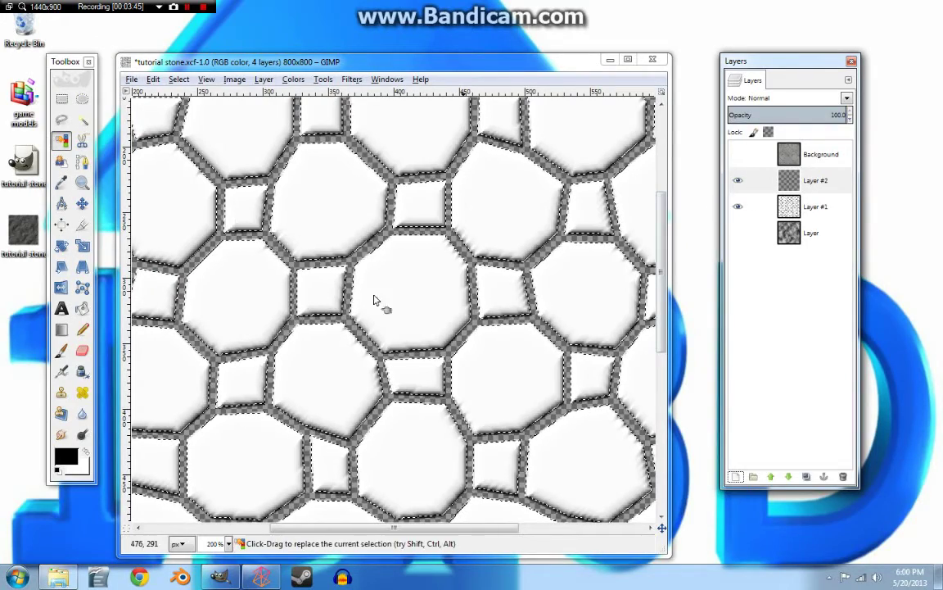
{"action": "left_click", "coordinate": [82, 308]}
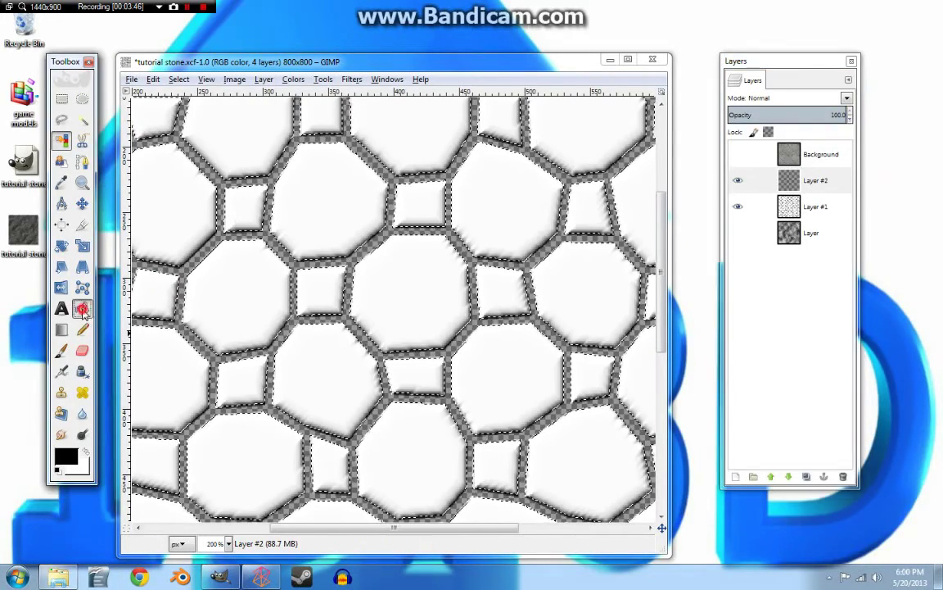
{"action": "left_click", "coordinate": [394, 300]}
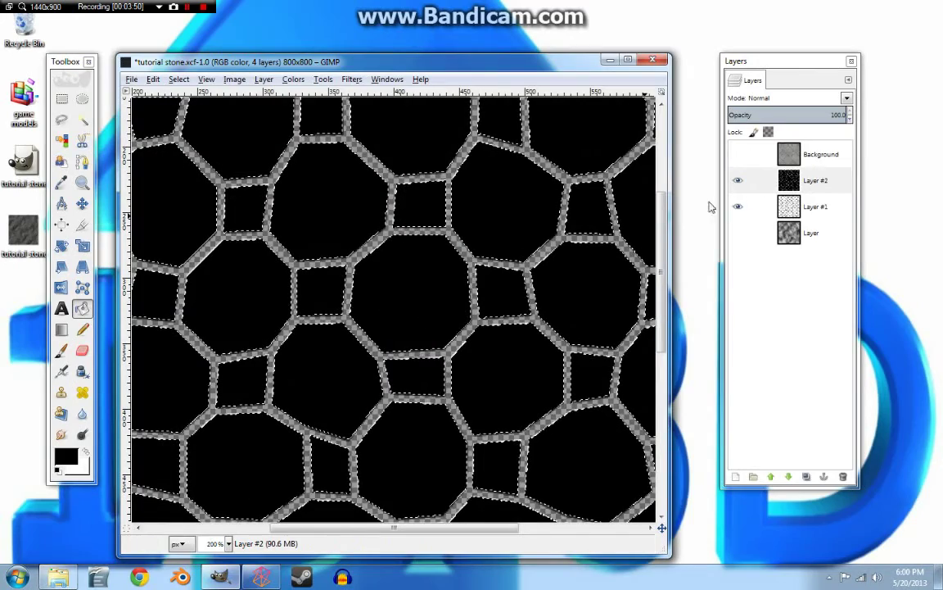
{"action": "left_click", "coordinate": [738, 180]}
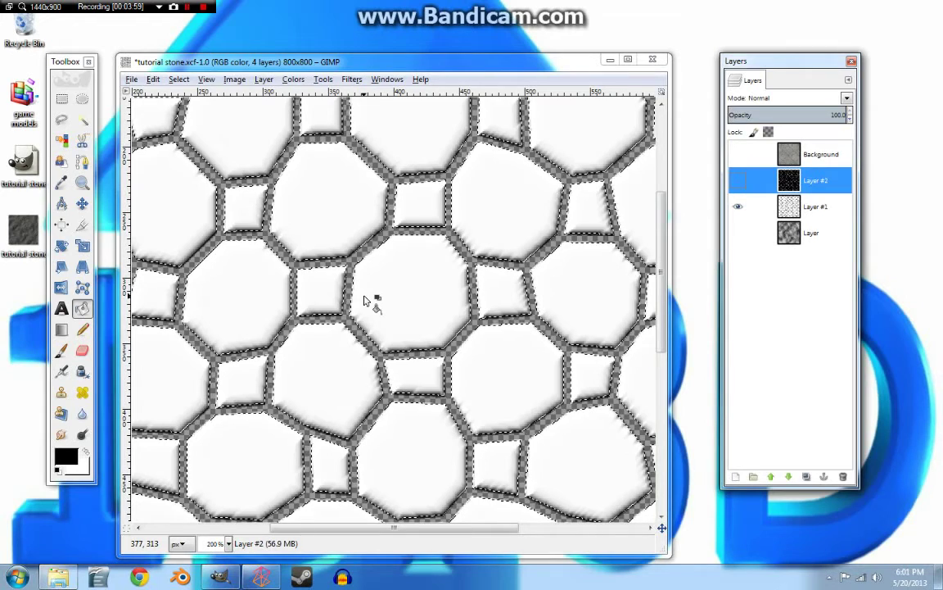
{"action": "key", "text": "ctrl+shift+a"}
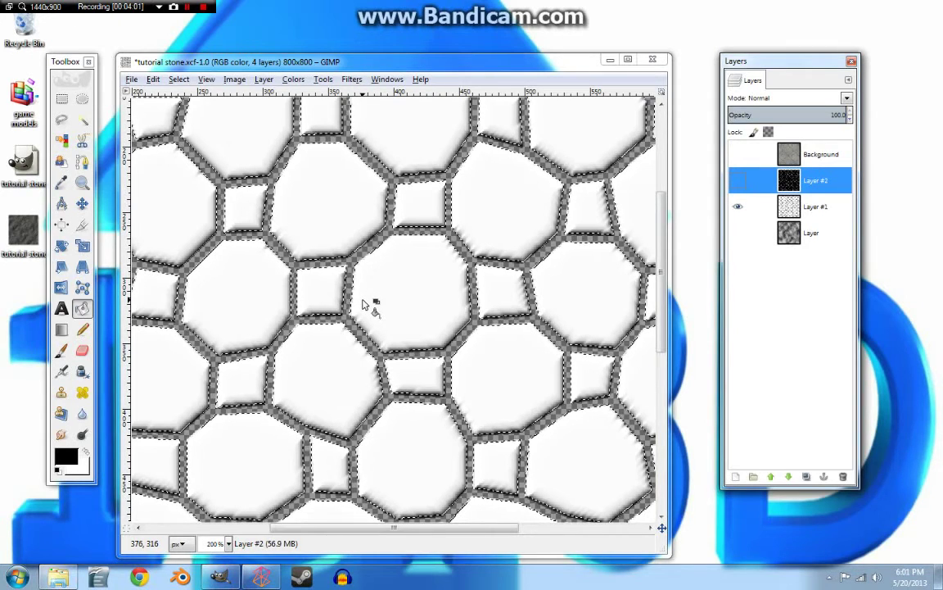
{"action": "left_click", "coordinate": [351, 79]}
- Cancel the Gaussian Blur started on Layer #2 and make Layer #1 active
{"action": "mouse_move", "coordinate": [365, 155]}
{"action": "left_click", "coordinate": [532, 167]}
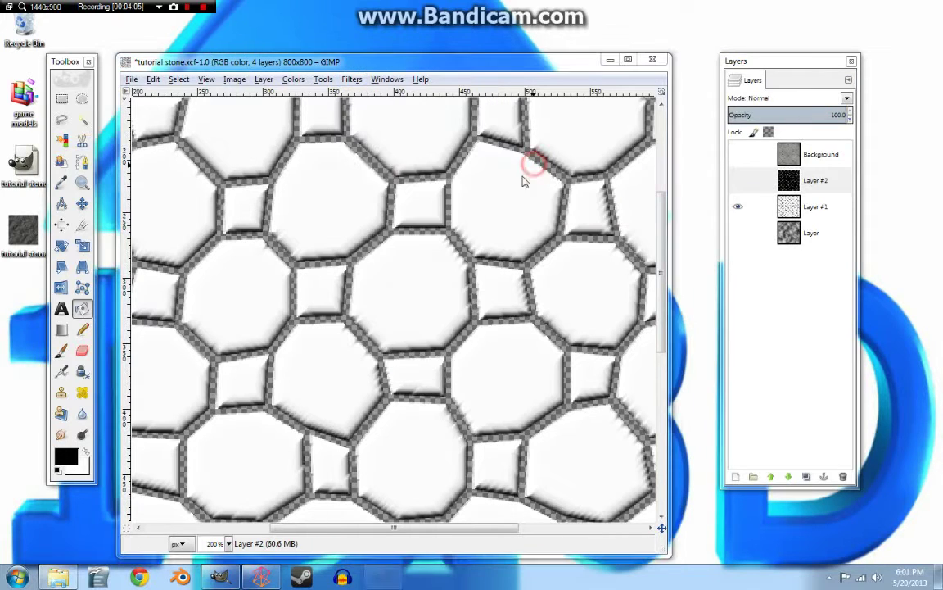
{"action": "left_click", "coordinate": [545, 433]}
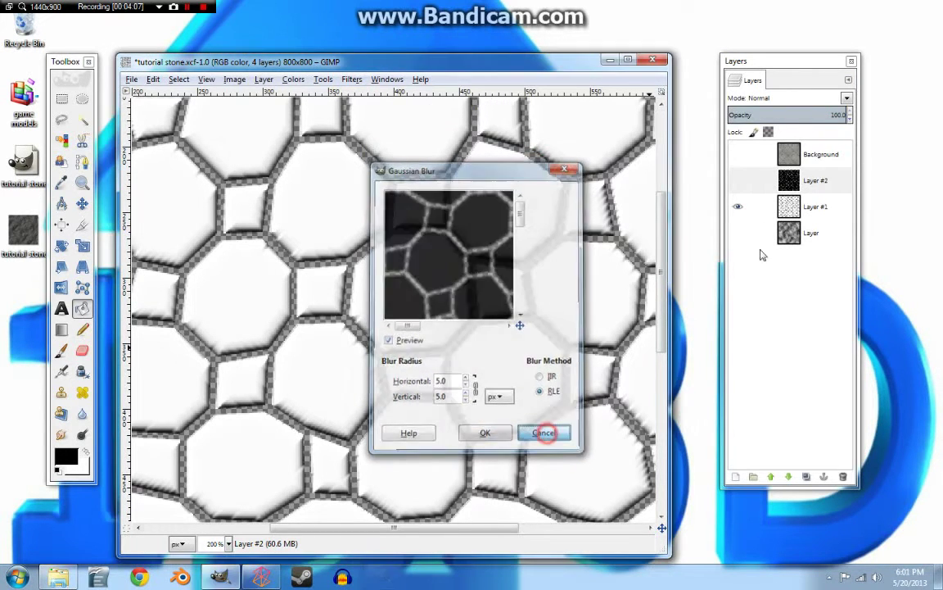
{"action": "left_click", "coordinate": [788, 208]}
- Apply a Gaussian Blur of radius 2.0 to Layer #1
{"action": "left_click", "coordinate": [352, 79]}
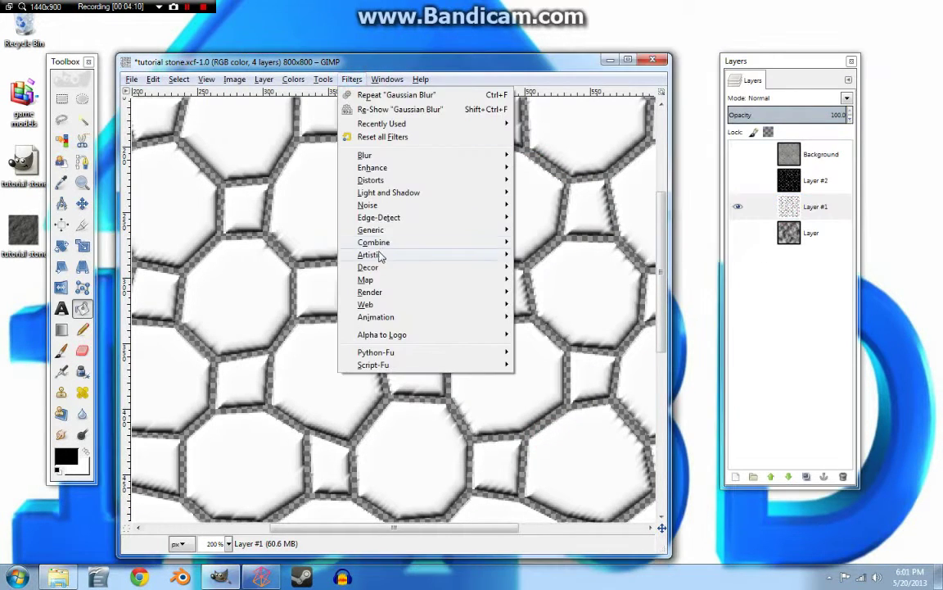
{"action": "mouse_move", "coordinate": [368, 155]}
{"action": "left_click", "coordinate": [533, 168]}
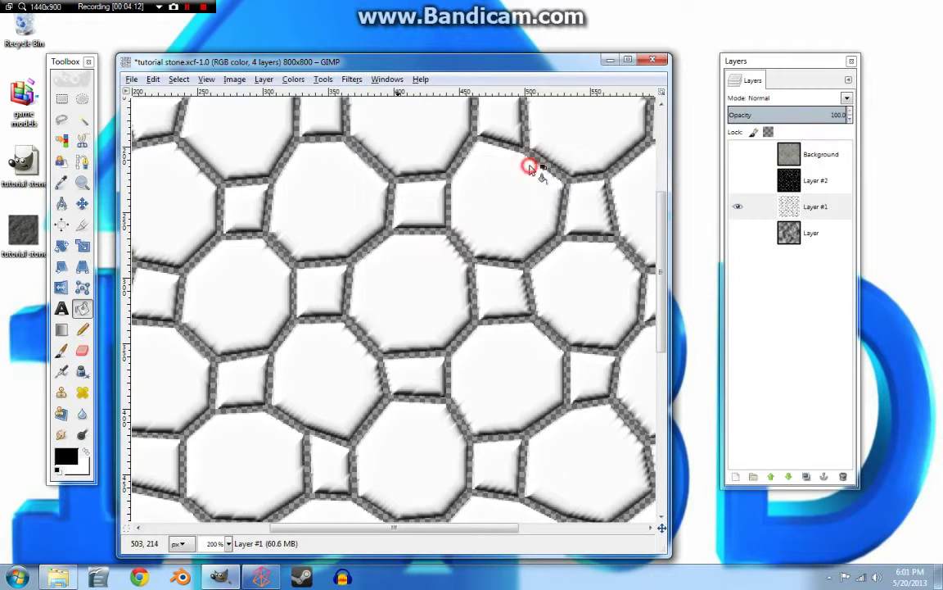
{"action": "left_click", "coordinate": [444, 382]}
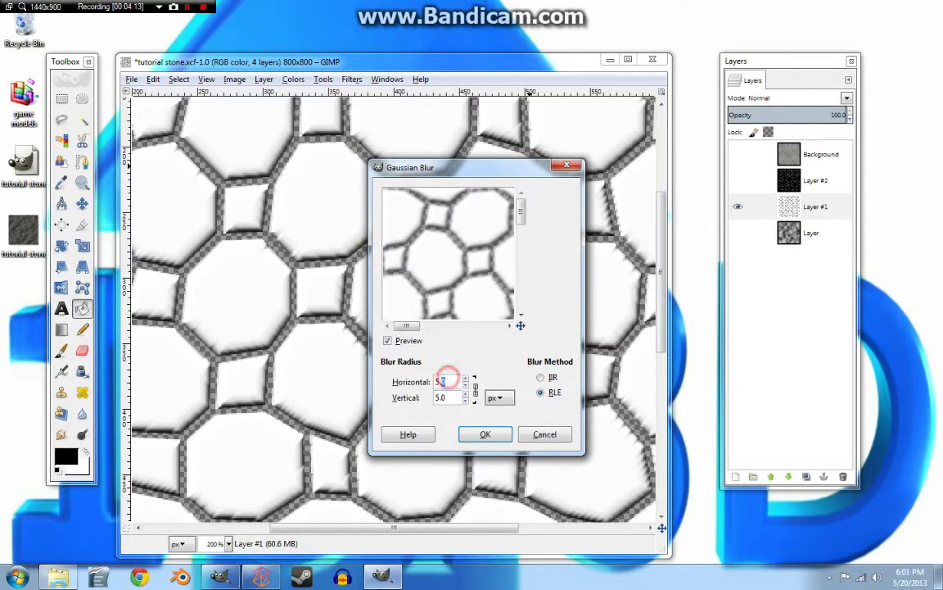
{"action": "type", "text": "2"}
{"action": "left_click", "coordinate": [446, 394]}
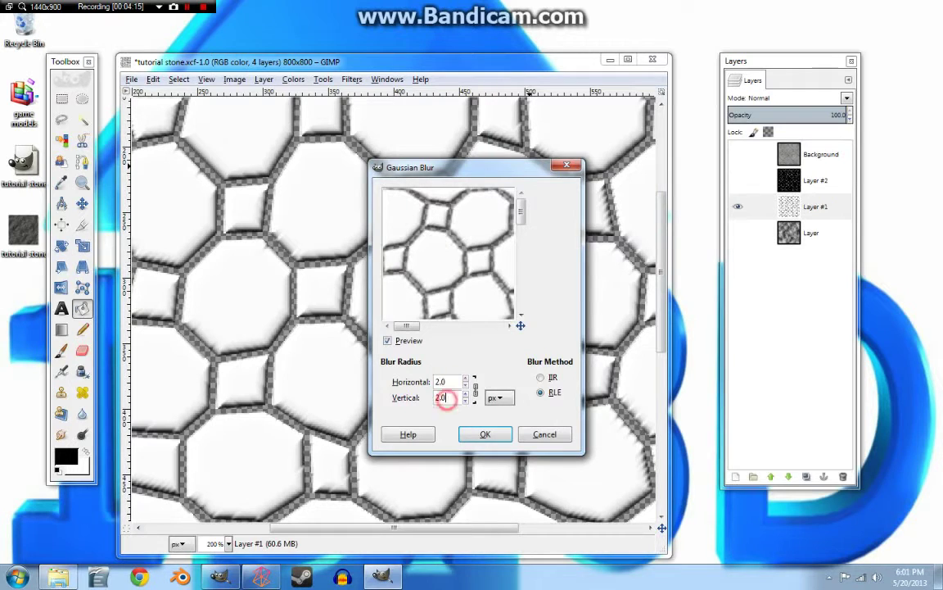
{"action": "left_click", "coordinate": [475, 436]}
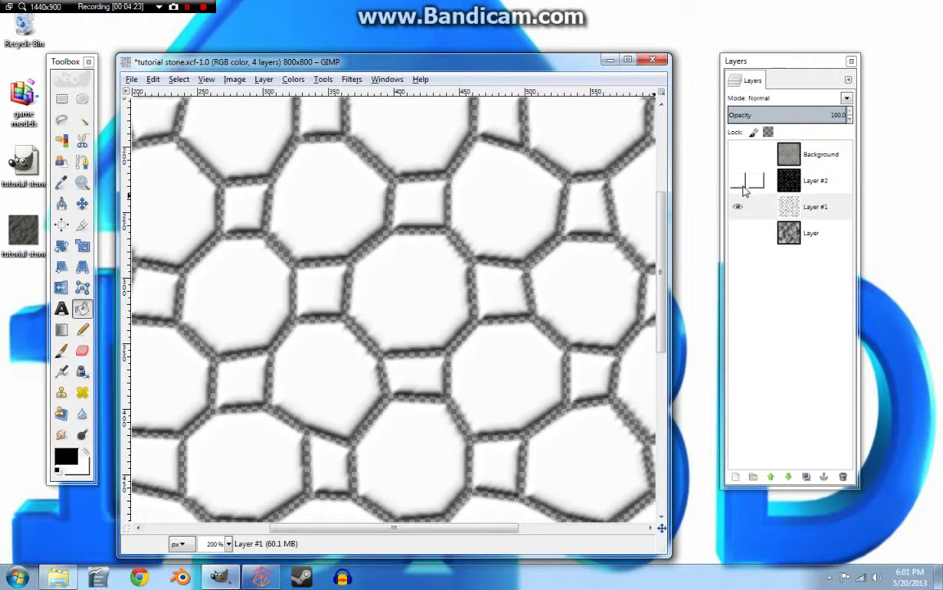
- Show and select the Background layer, then blur it with 1.5 px horizontal and vertical radius
{"action": "left_click", "coordinate": [738, 154]}
{"action": "left_click", "coordinate": [750, 156]}
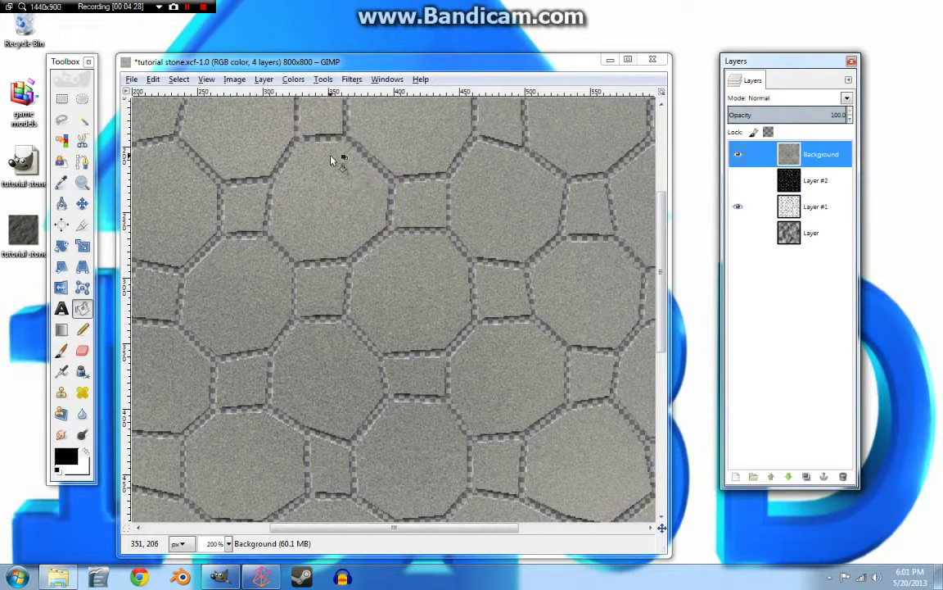
{"action": "left_click", "coordinate": [353, 78]}
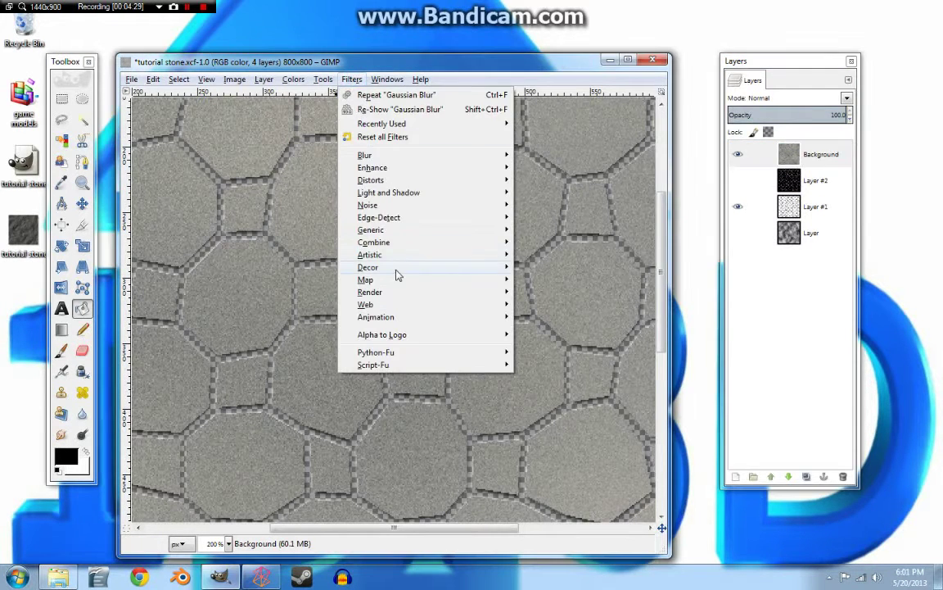
{"action": "mouse_move", "coordinate": [383, 155]}
{"action": "left_click", "coordinate": [546, 169]}
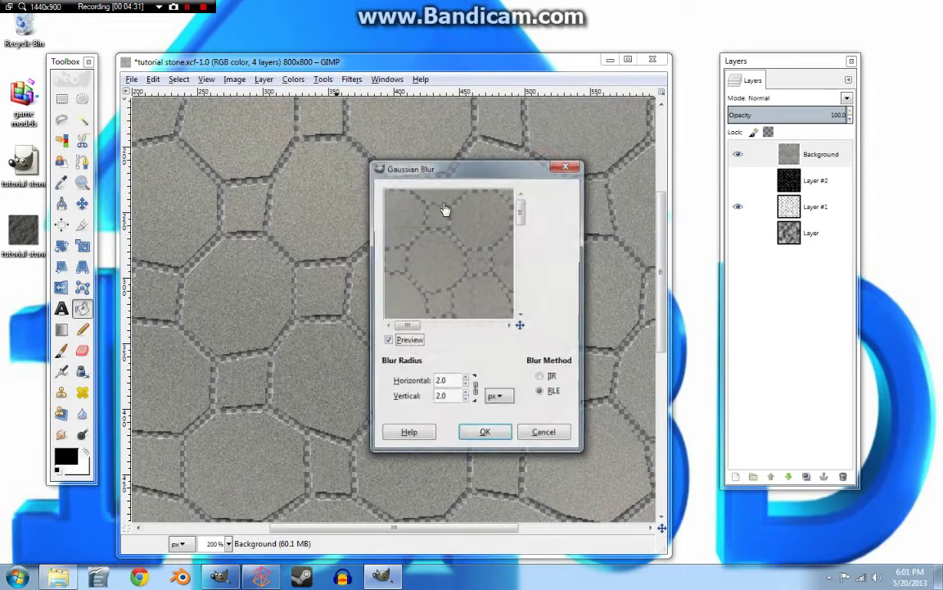
{"action": "left_click", "coordinate": [443, 382]}
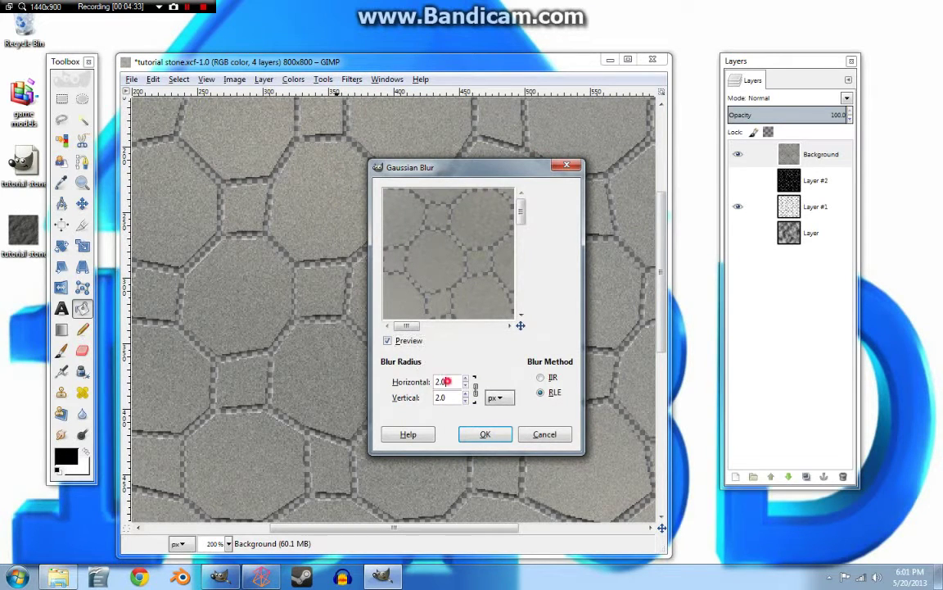
{"action": "type", "text": "1.5"}
{"action": "left_click", "coordinate": [447, 397]}
{"action": "type", "text": "1.5"}
{"action": "left_click", "coordinate": [478, 433]}
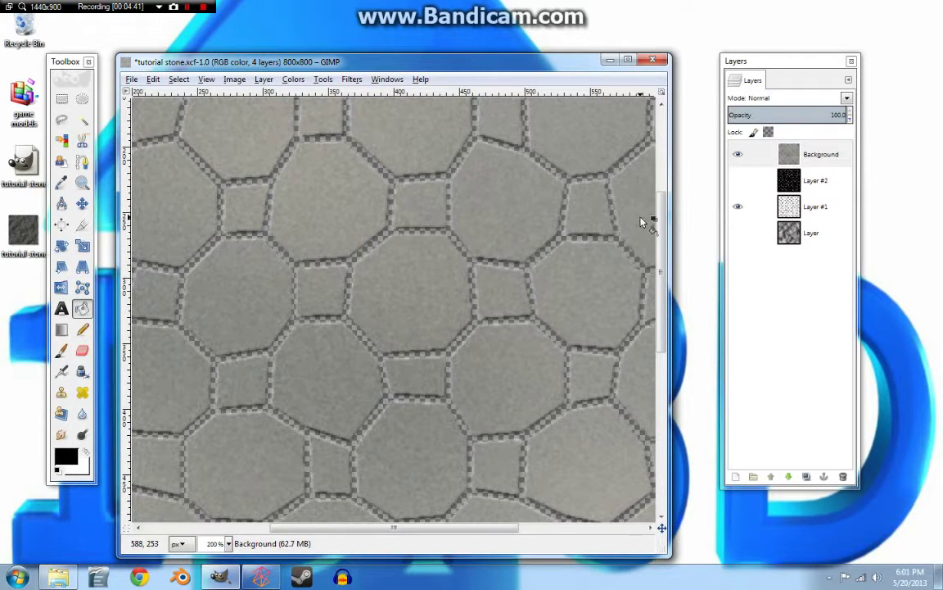
{"action": "left_click", "coordinate": [351, 79]}
- Open Bump Map on Background with Layer #1 as the bump source and Sinusoidal map type
{"action": "mouse_move", "coordinate": [377, 282]}
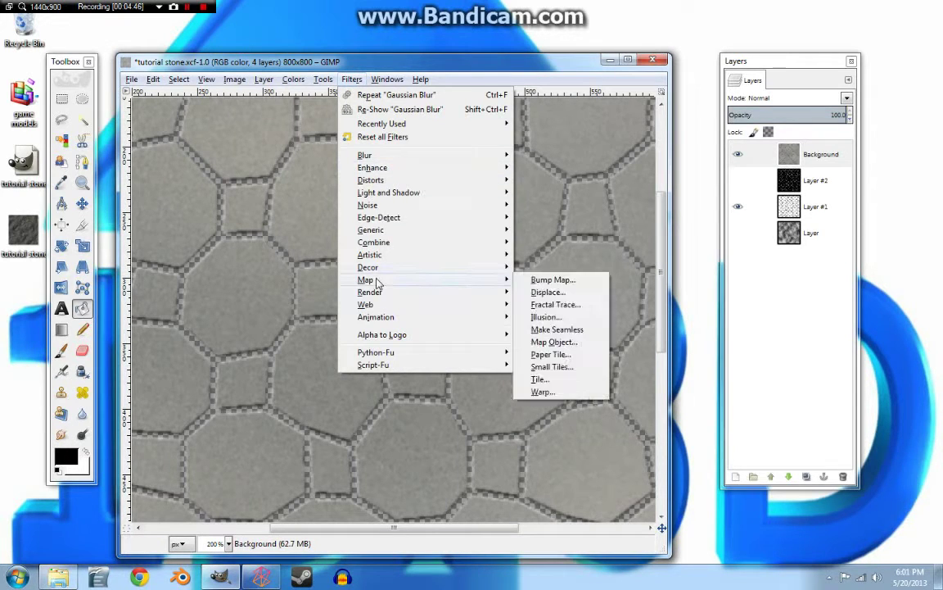
{"action": "left_click", "coordinate": [537, 280]}
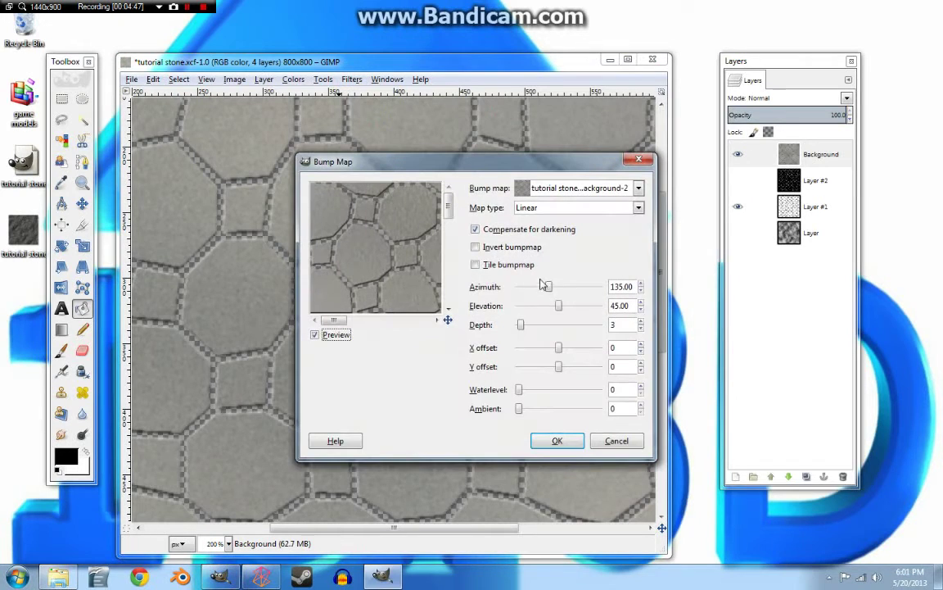
{"action": "left_click", "coordinate": [640, 187]}
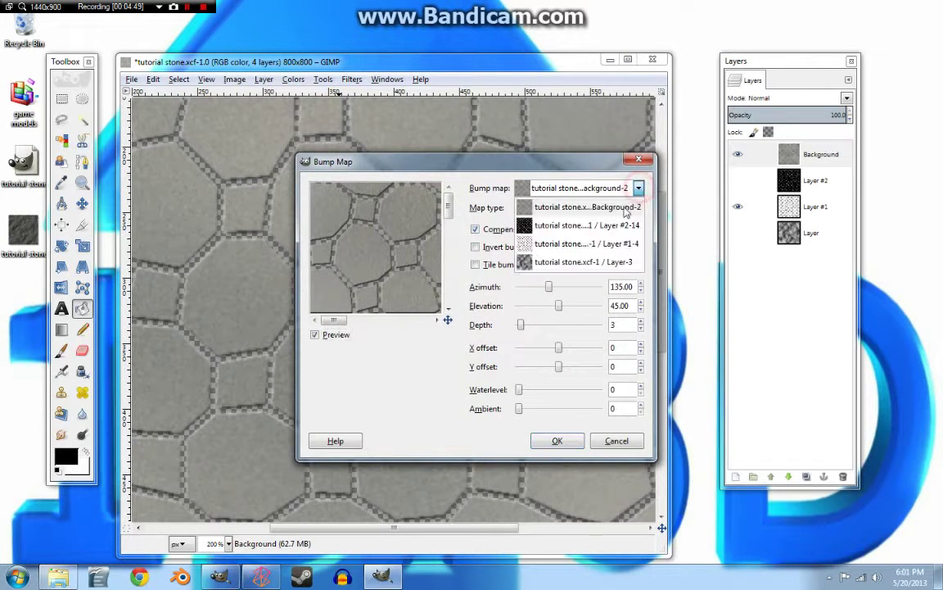
{"action": "left_click", "coordinate": [568, 243]}
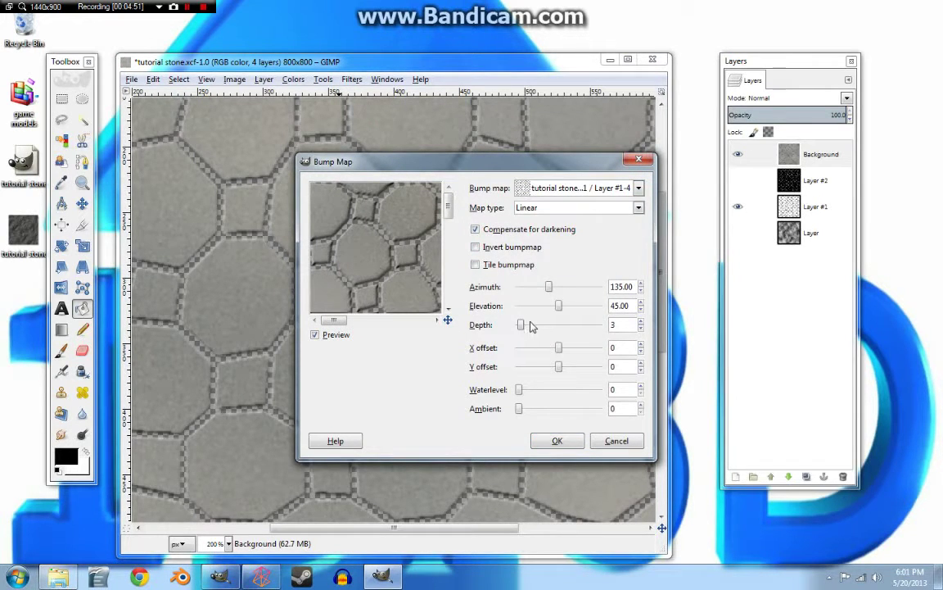
{"action": "left_click_drag", "start_coordinate": [522, 326], "coordinate": [579, 308]}
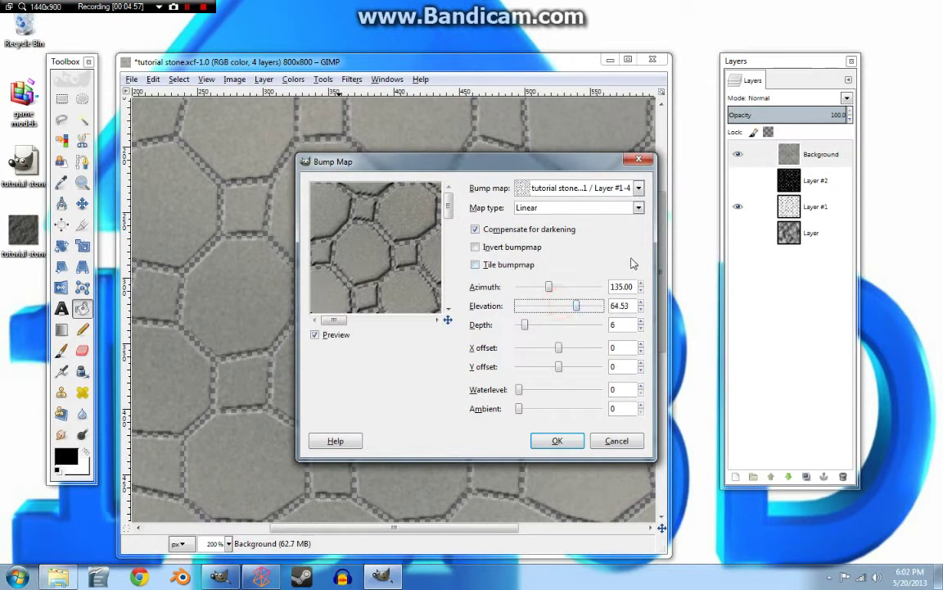
{"action": "left_click", "coordinate": [637, 209]}
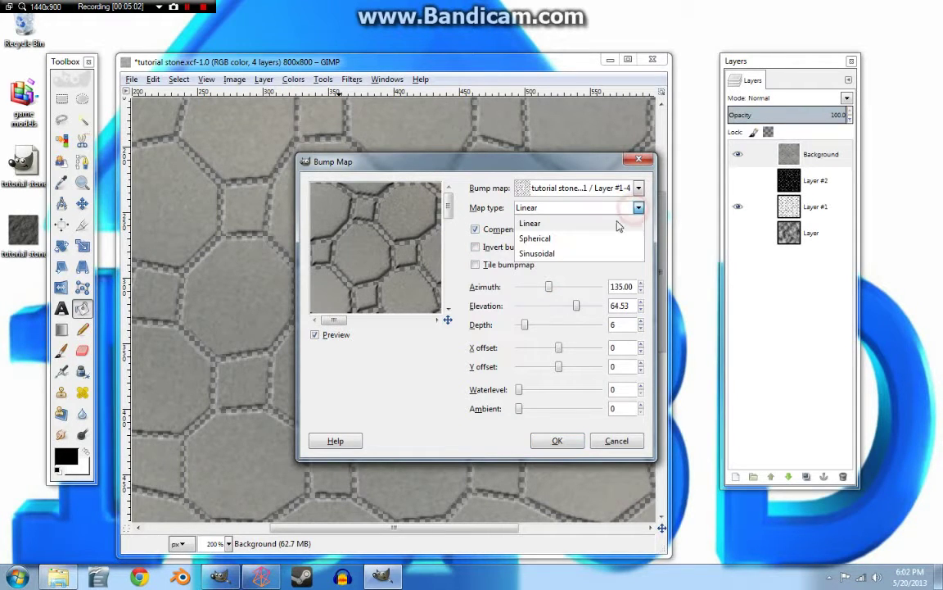
{"action": "left_click", "coordinate": [566, 254]}
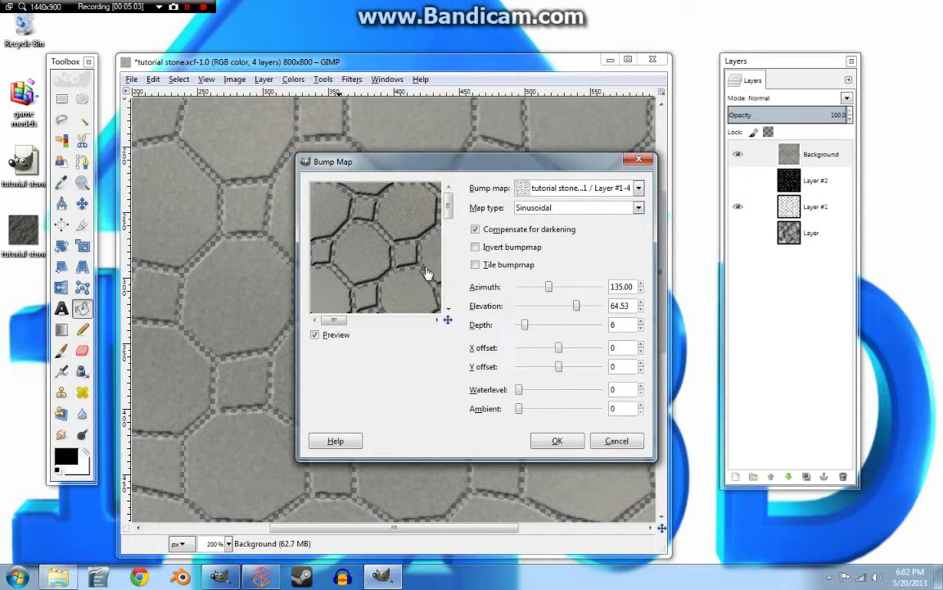
- Set bump depth 5 and elevation 79.81, then apply the bump map
{"action": "left_click", "coordinate": [528, 326]}
{"action": "left_click_drag", "start_coordinate": [528, 330], "coordinate": [525, 331]}
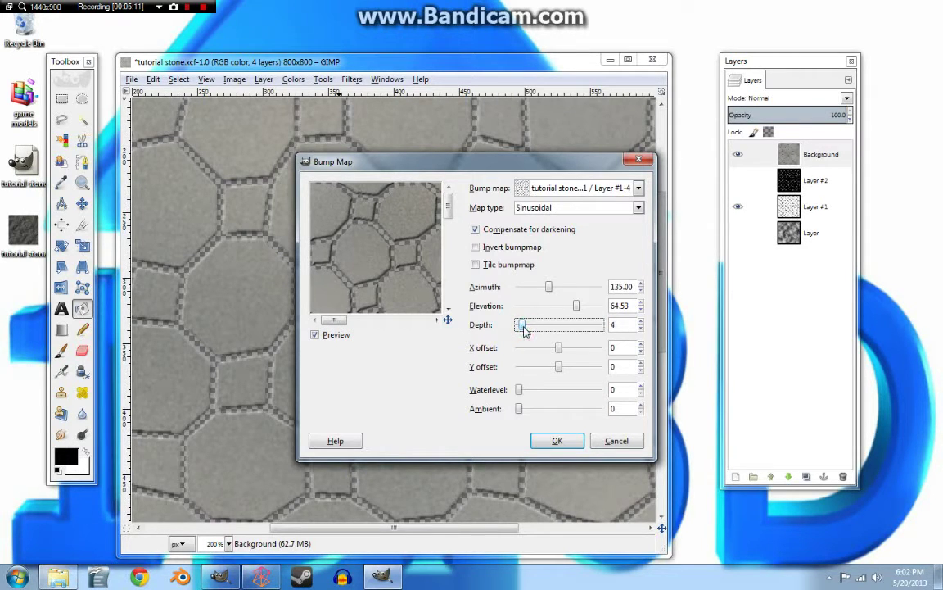
{"action": "left_click_drag", "start_coordinate": [578, 308], "coordinate": [590, 306]}
{"action": "mouse_move", "coordinate": [525, 325]}
{"action": "left_mouse_down"}
{"action": "mouse_move", "coordinate": [563, 321]}
{"action": "mouse_move", "coordinate": [533, 329]}
{"action": "left_mouse_up"}
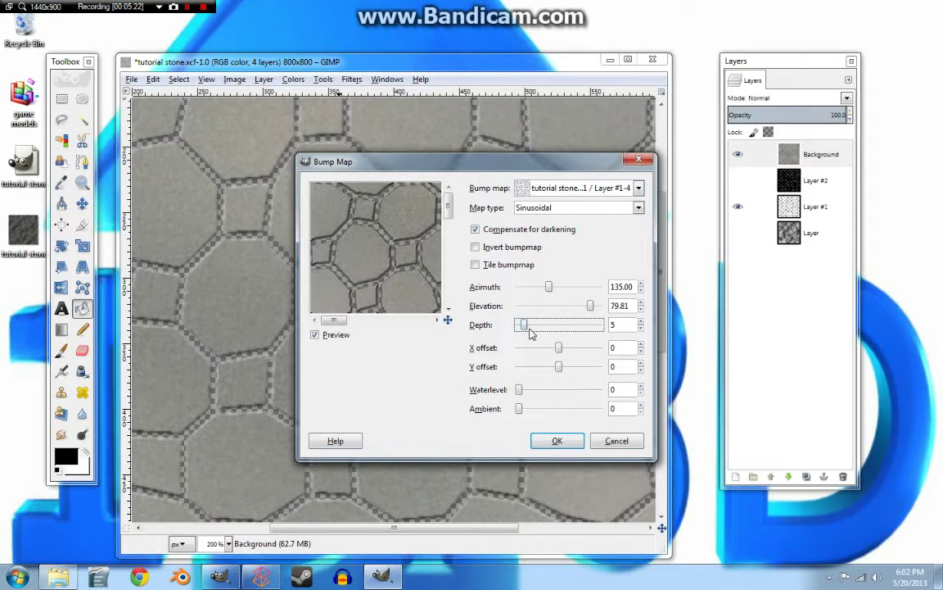
{"action": "left_click", "coordinate": [557, 441]}
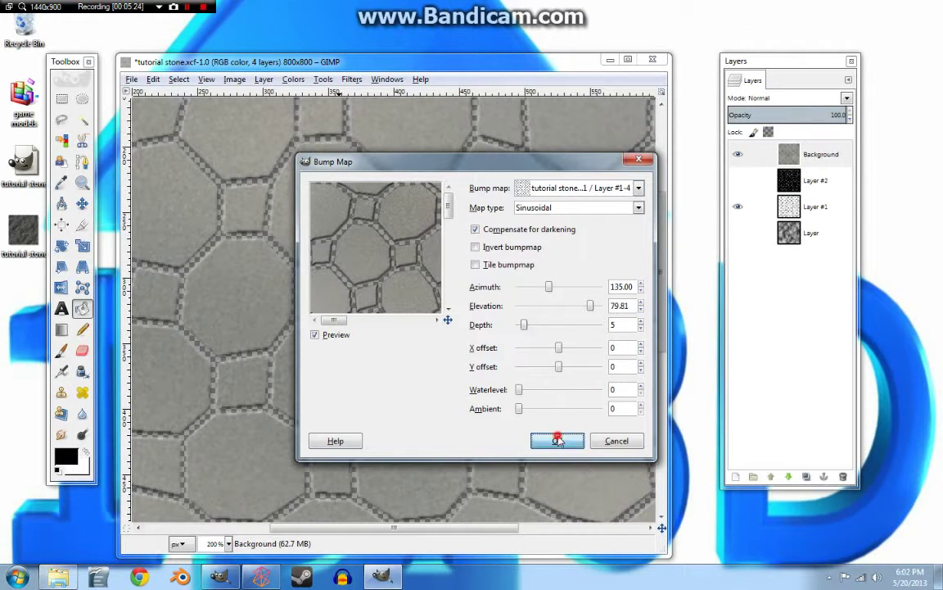
{"action": "left_click", "coordinate": [229, 544]}
- At 100% zoom, apply a second Bump Map from Layer-3: elevation 47.80, depth 16, no darkening compensation
{"action": "left_click", "coordinate": [215, 475]}
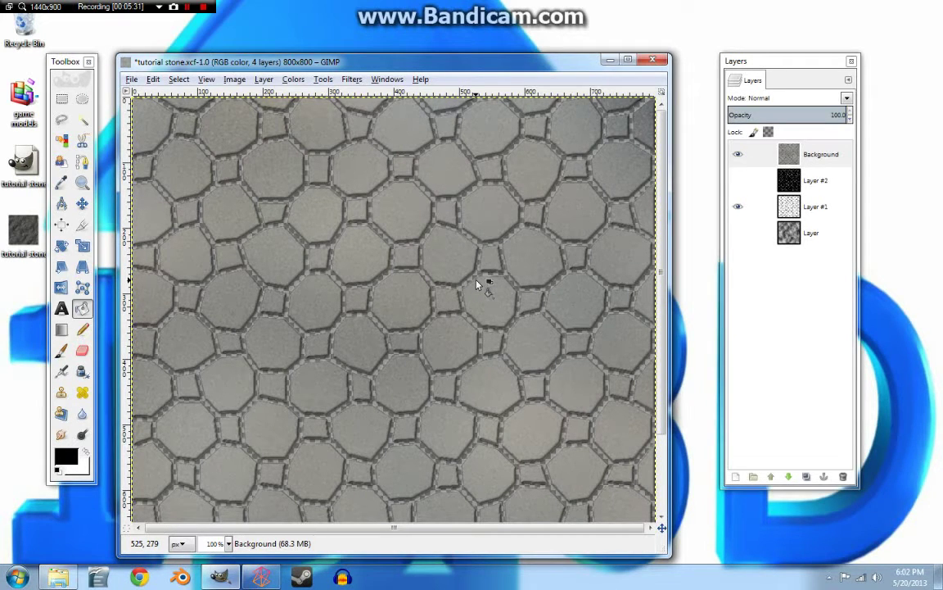
{"action": "left_click", "coordinate": [351, 79]}
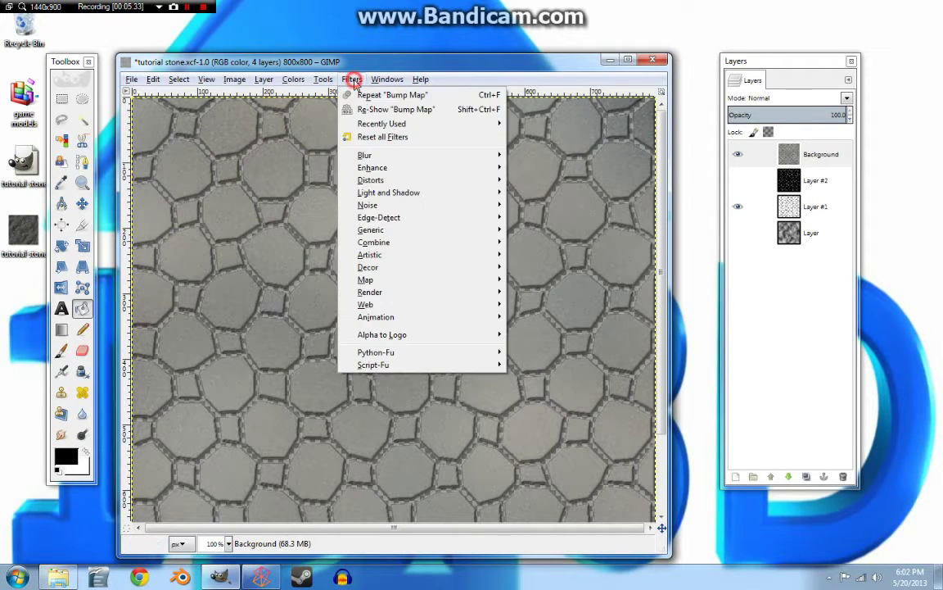
{"action": "mouse_move", "coordinate": [390, 283]}
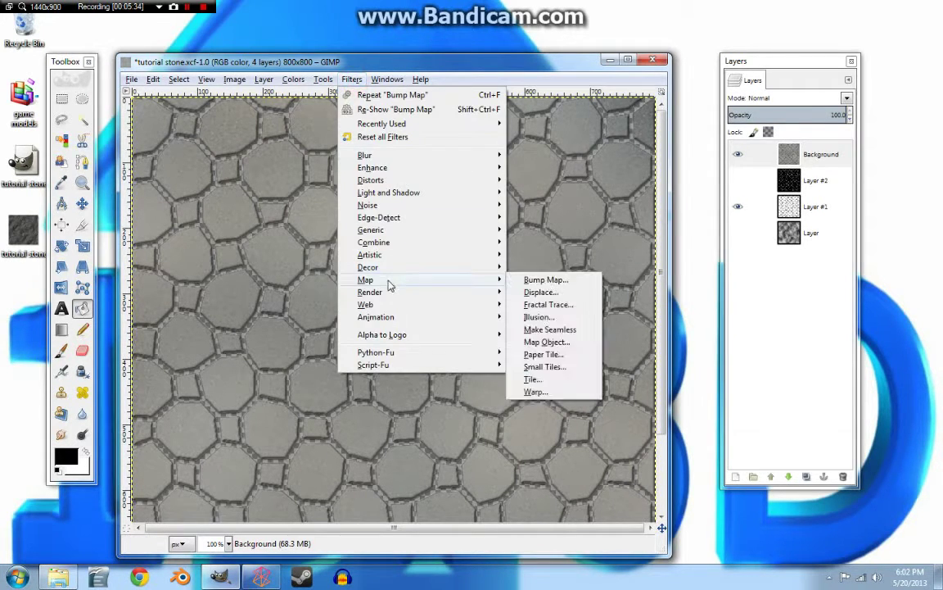
{"action": "left_click", "coordinate": [545, 279]}
{"action": "left_click", "coordinate": [638, 188]}
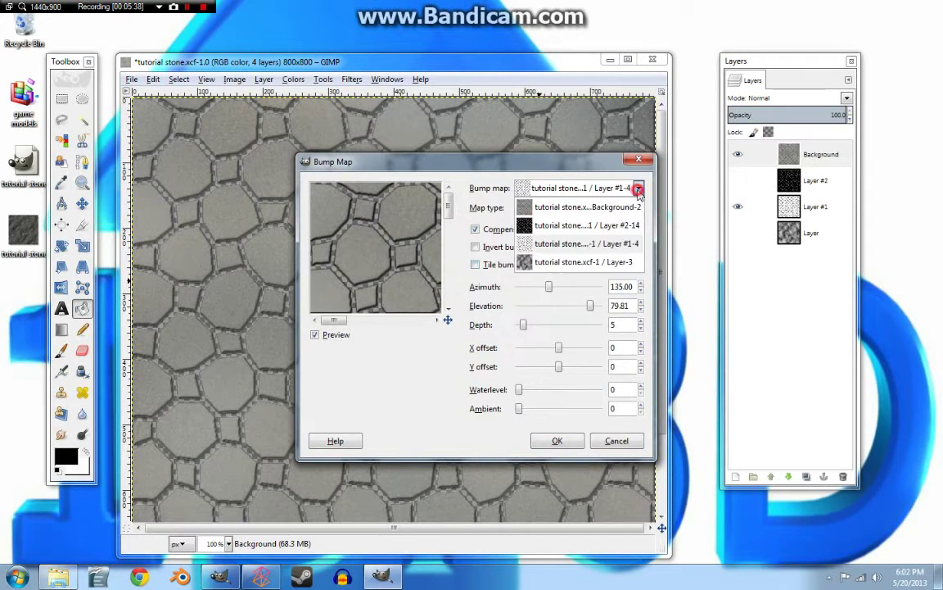
{"action": "left_click", "coordinate": [502, 257]}
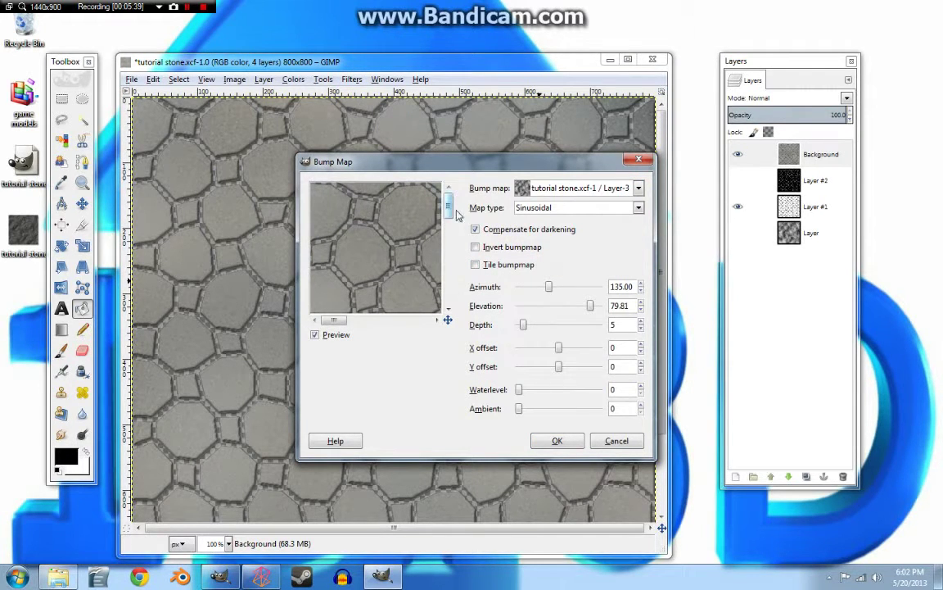
{"action": "left_click_drag", "start_coordinate": [589, 305], "coordinate": [536, 326]}
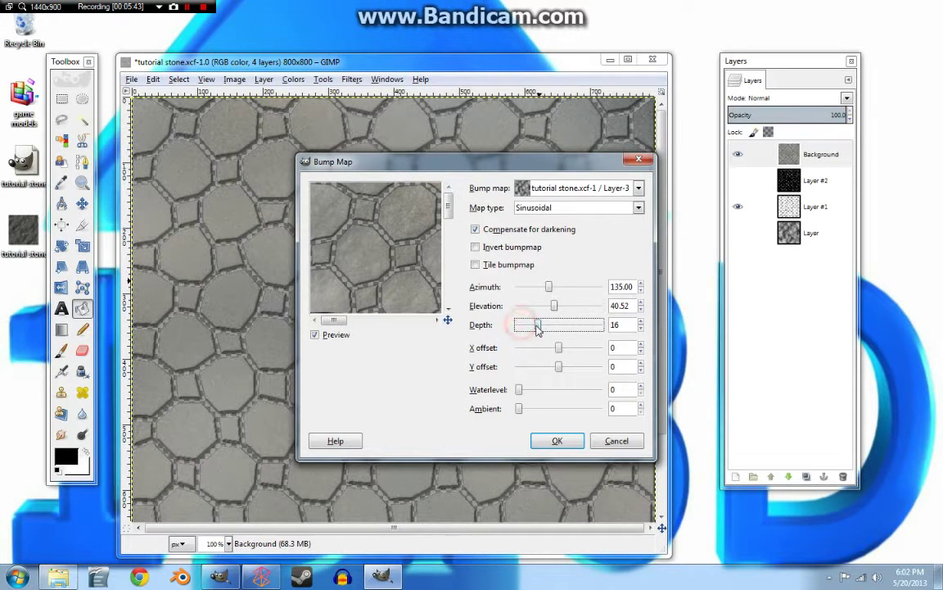
{"action": "left_click", "coordinate": [476, 231]}
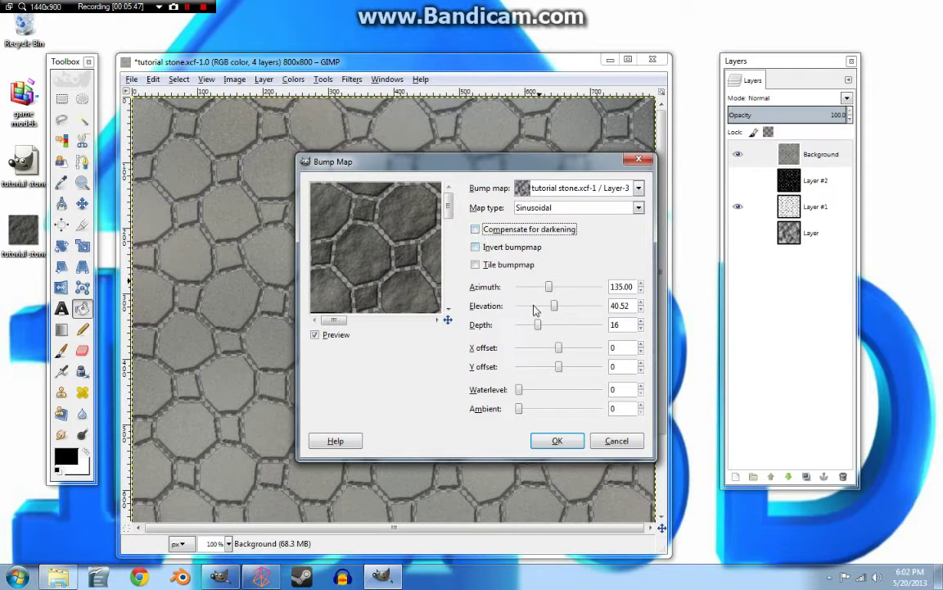
{"action": "left_click_drag", "start_coordinate": [554, 311], "coordinate": [562, 309]}
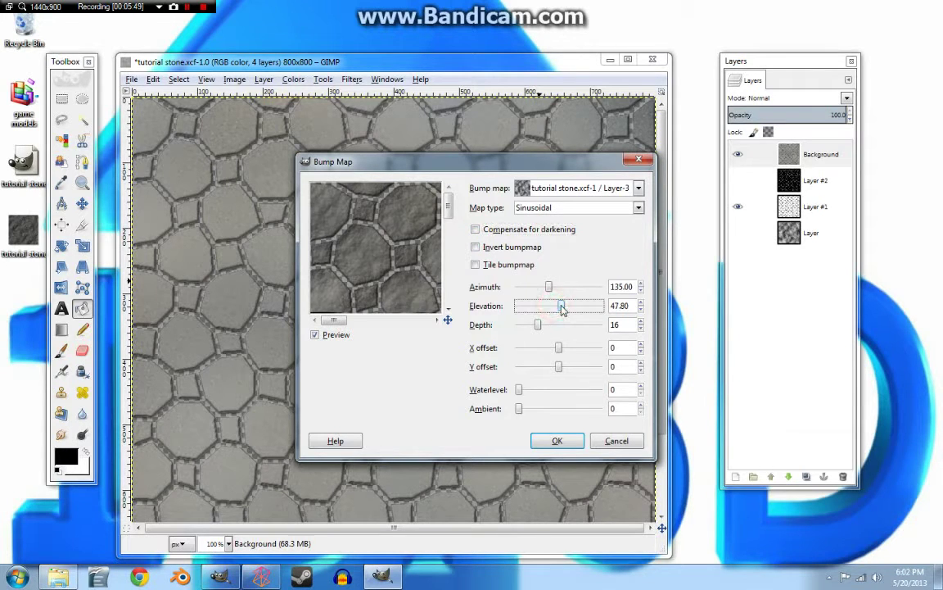
{"action": "left_click", "coordinate": [550, 440]}
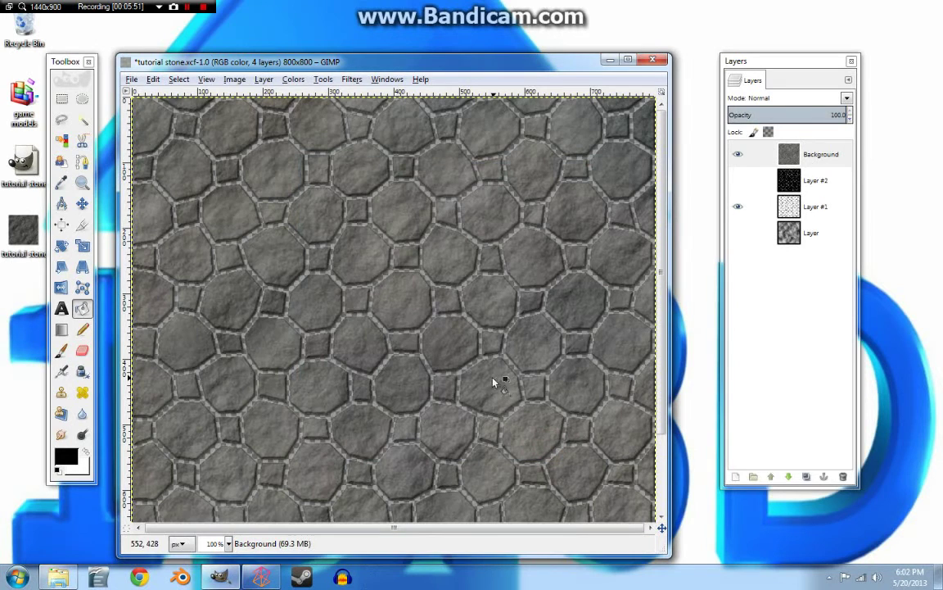
- Delete the old Layer #1 and add a new transparent layer in its place
{"action": "left_click", "coordinate": [738, 206]}
{"action": "left_click", "coordinate": [790, 206]}
{"action": "left_click", "coordinate": [843, 476]}
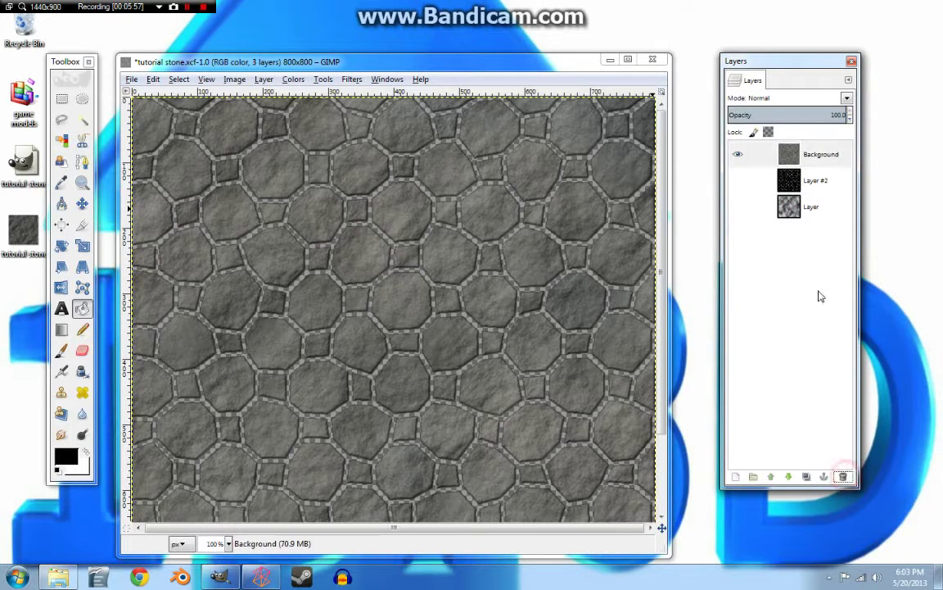
{"action": "left_click", "coordinate": [736, 477]}
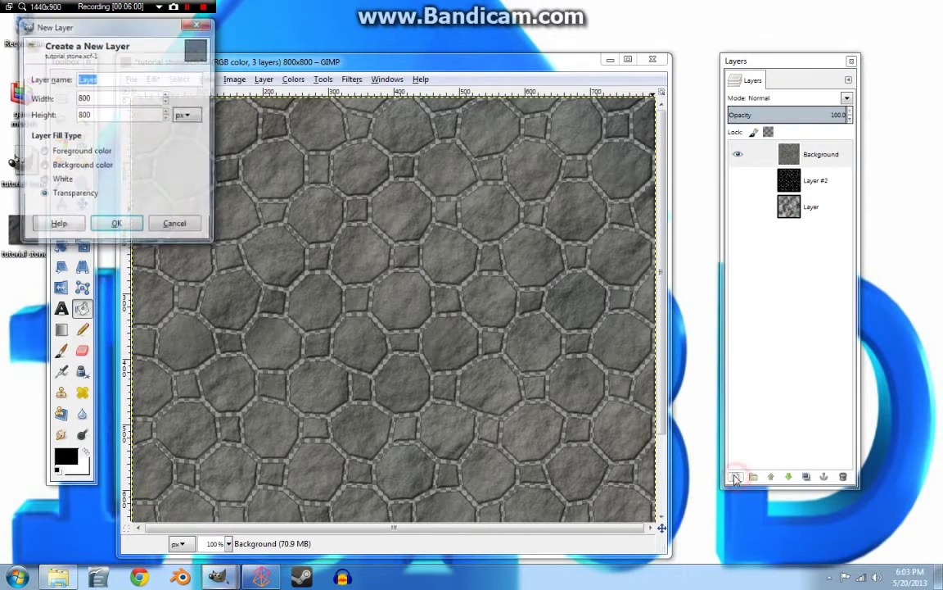
{"action": "left_click", "coordinate": [114, 227]}
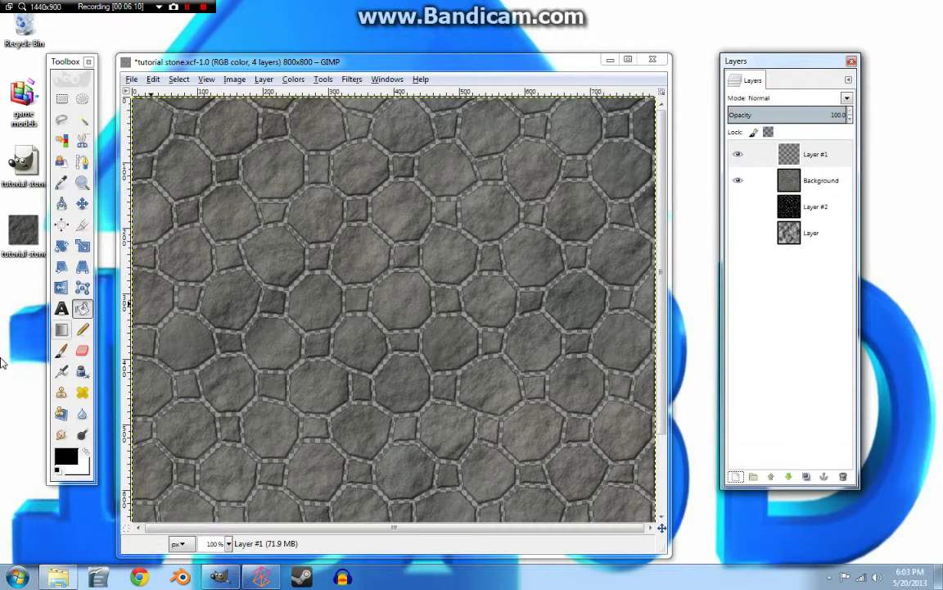
- Bucket-fill the new layer with grey from the recent colours and start another new layer
{"action": "left_click", "coordinate": [65, 457]}
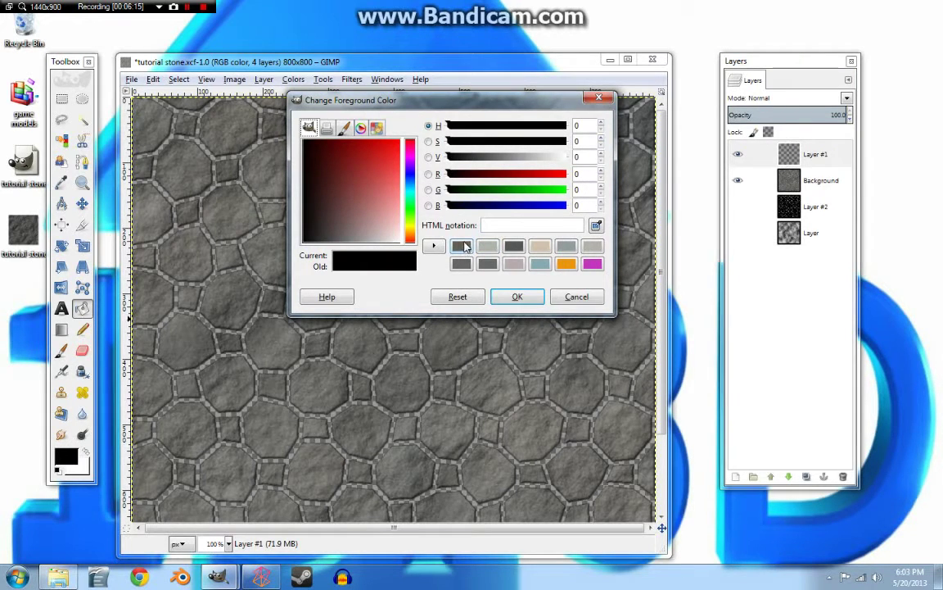
{"action": "left_click", "coordinate": [591, 247]}
{"action": "left_click", "coordinate": [517, 297]}
{"action": "left_click", "coordinate": [503, 301]}
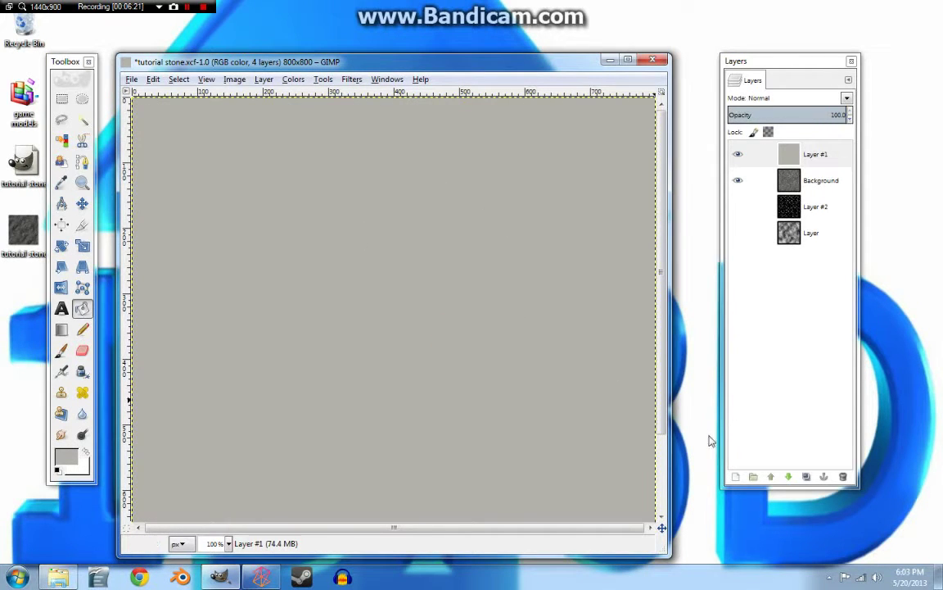
{"action": "left_click", "coordinate": [735, 477]}
- Create empty Layers #3 and #4, then make Layer #3 active
{"action": "left_click", "coordinate": [153, 257]}
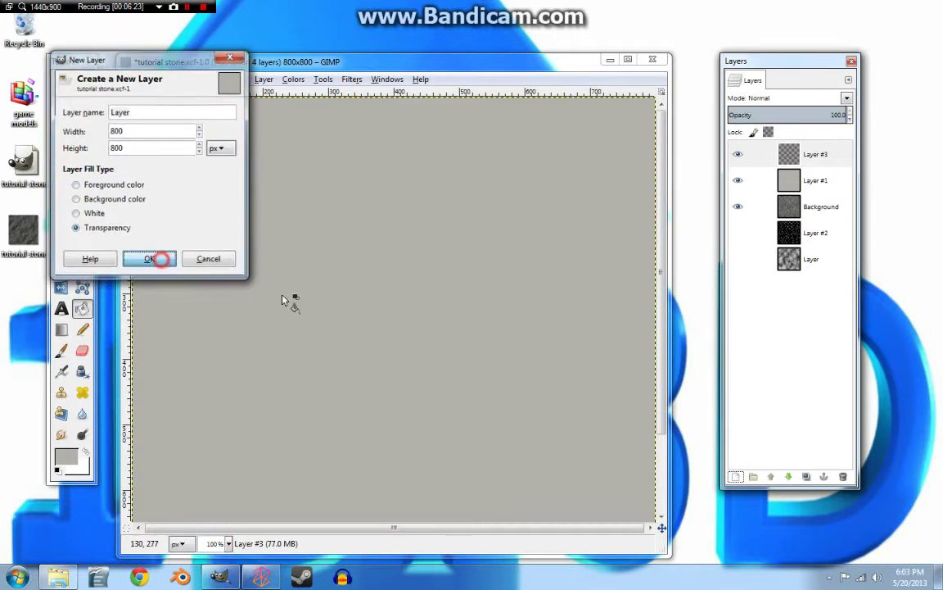
{"action": "left_click", "coordinate": [735, 477]}
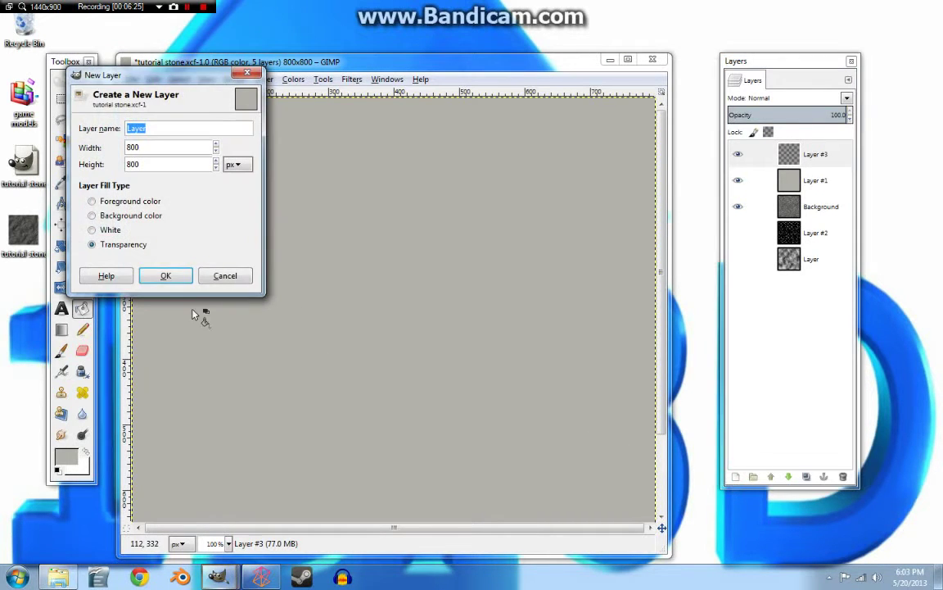
{"action": "left_click", "coordinate": [166, 273]}
{"action": "left_click", "coordinate": [791, 182]}
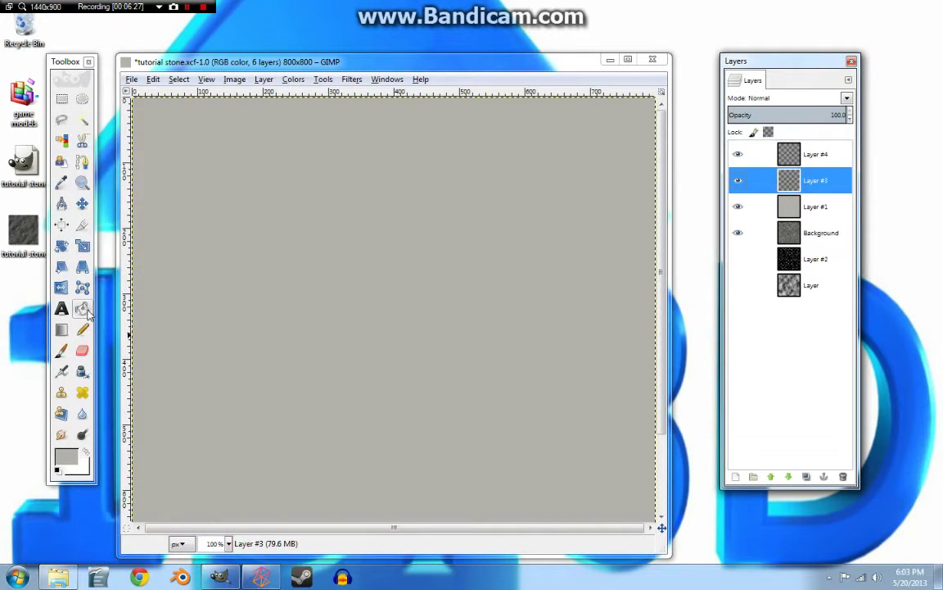
- Fill Layer #3 with the pale greenish grey aeb5a8
{"action": "left_click", "coordinate": [65, 455]}
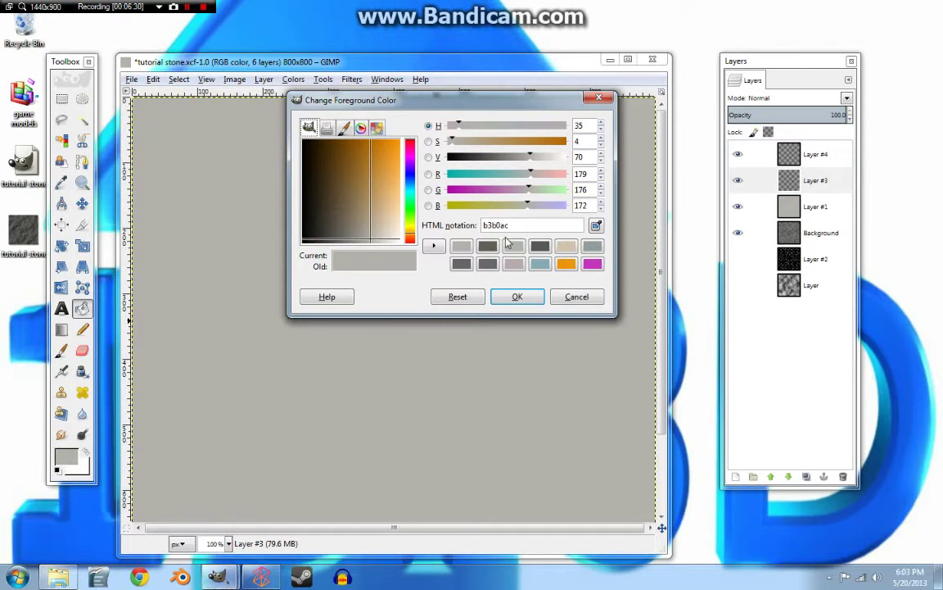
{"action": "left_click", "coordinate": [515, 247]}
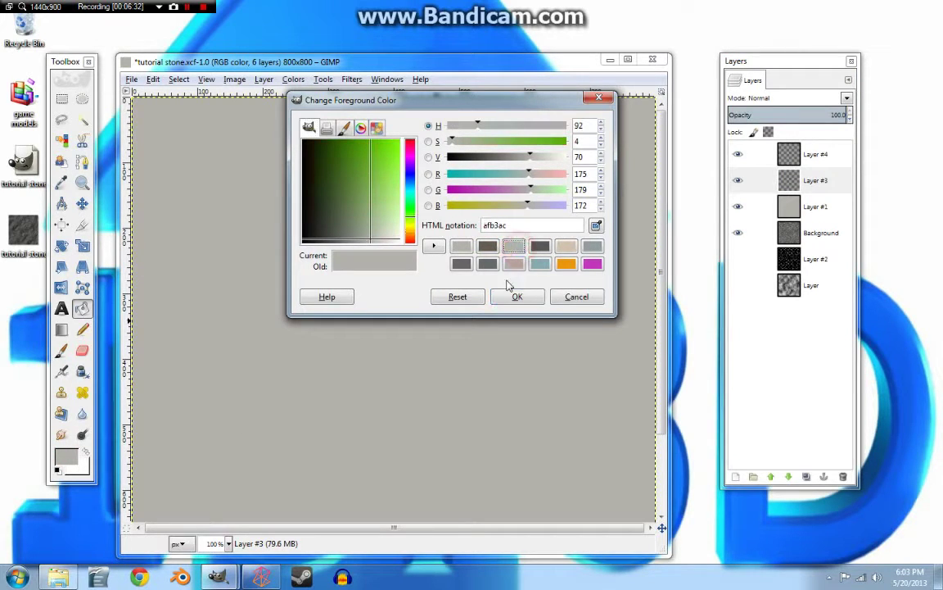
{"action": "left_click_drag", "start_coordinate": [377, 244], "coordinate": [373, 241]}
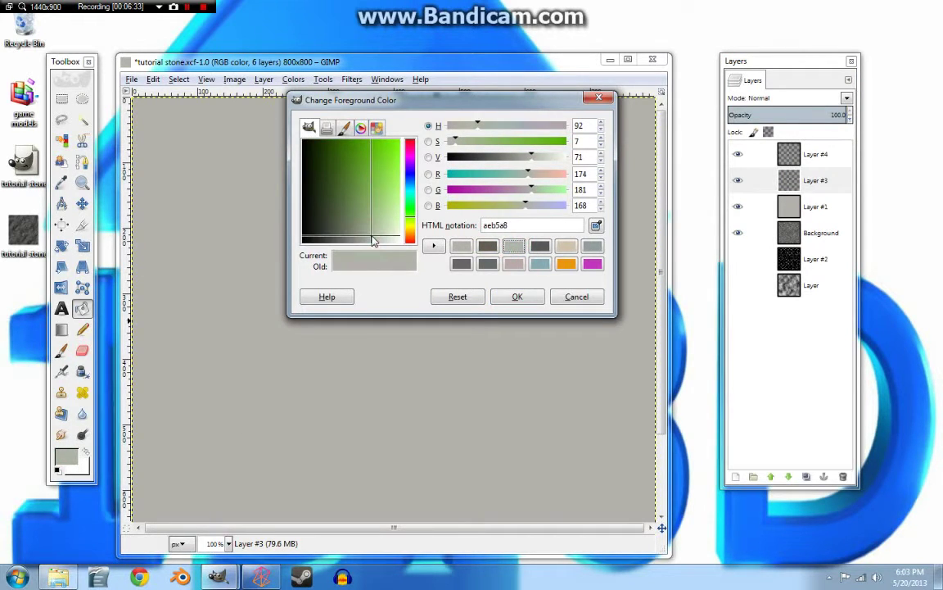
{"action": "left_click", "coordinate": [511, 297]}
{"action": "left_click", "coordinate": [447, 346]}
- Fill Layer #4 with dark grey 575858, hide it, and select Layer #3 again
{"action": "left_click", "coordinate": [788, 154]}
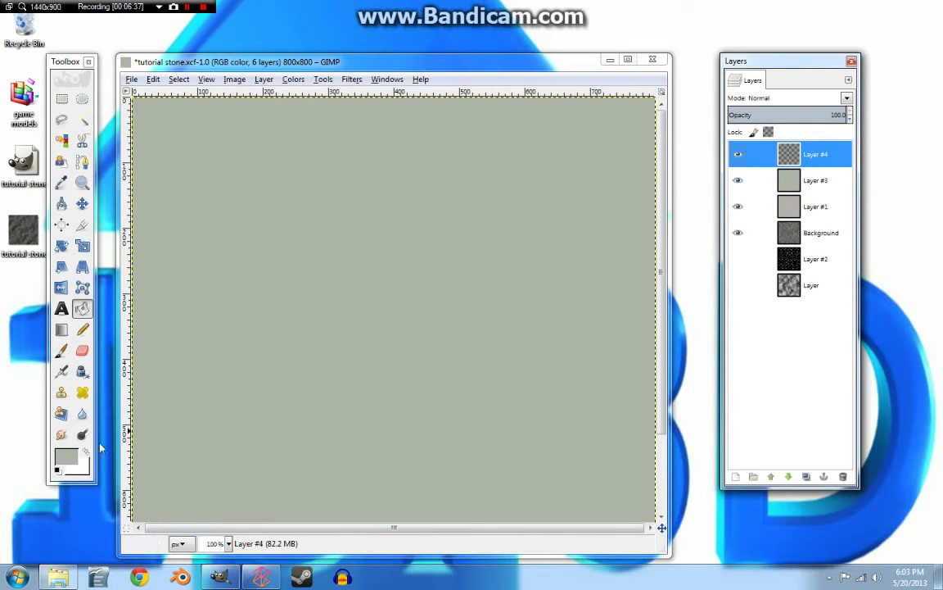
{"action": "left_click", "coordinate": [66, 457]}
{"action": "left_click", "coordinate": [567, 247]}
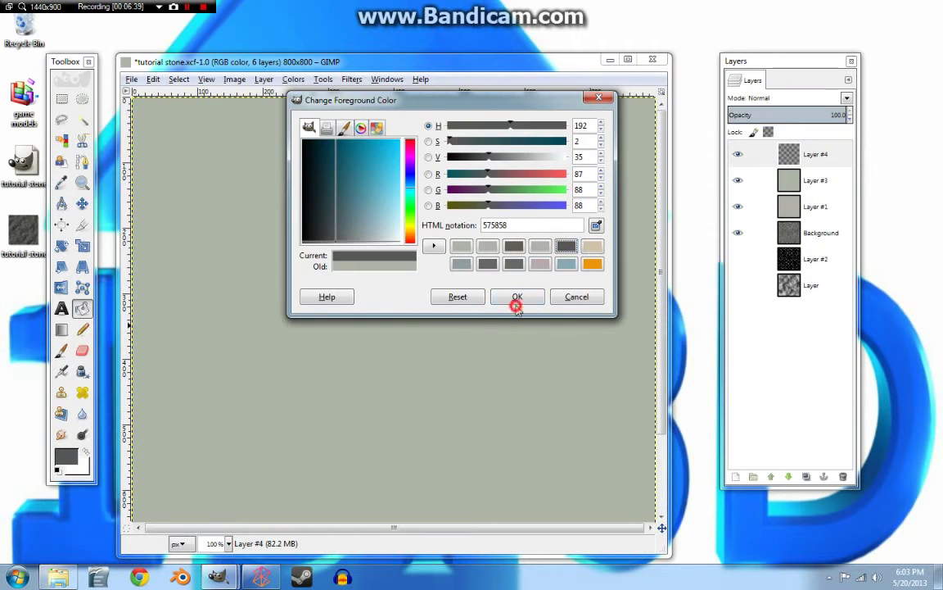
{"action": "left_click", "coordinate": [517, 297]}
{"action": "left_click", "coordinate": [431, 313]}
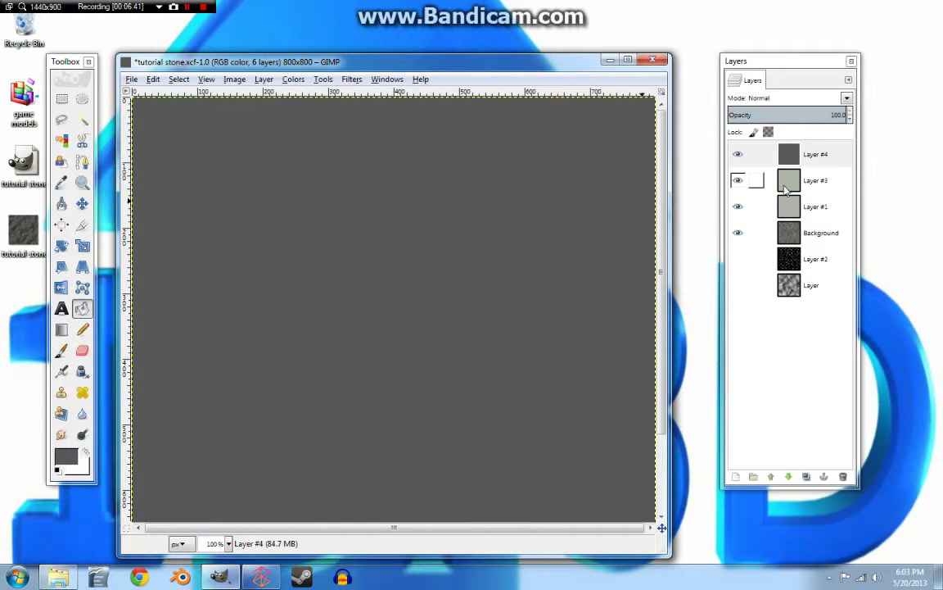
{"action": "left_click", "coordinate": [736, 155]}
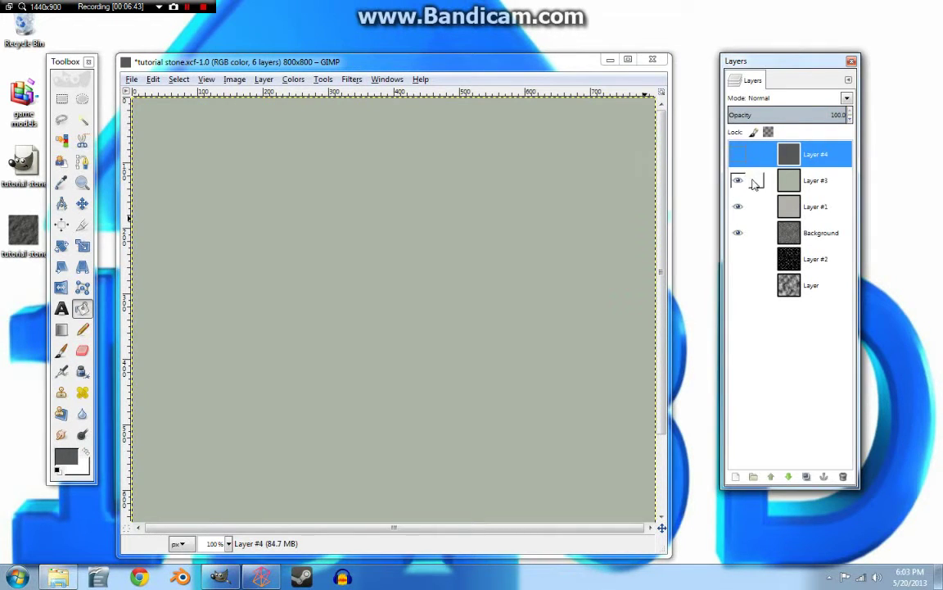
{"action": "left_click", "coordinate": [747, 182]}
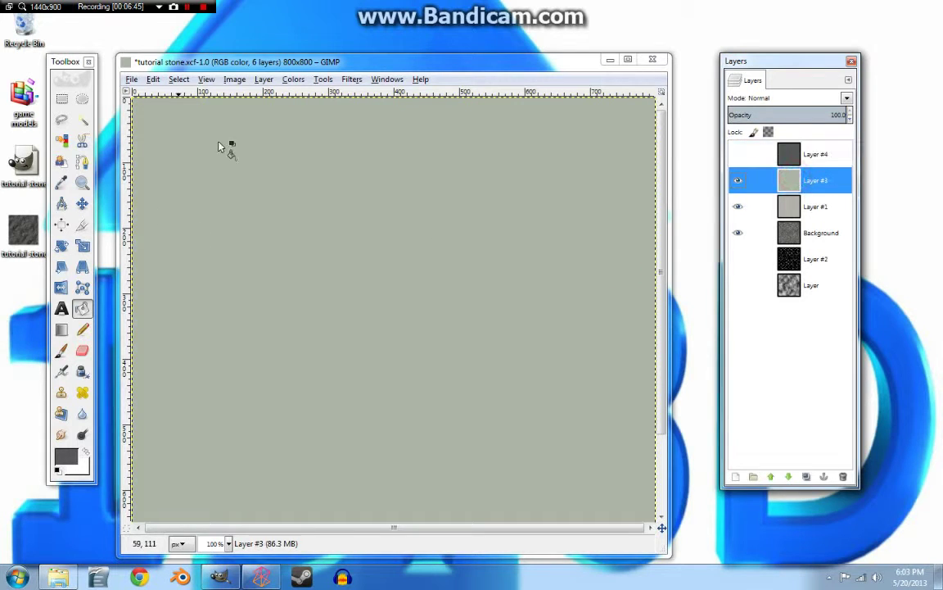
- At 50% zoom, cut random freehand strips out of Layer #3 with Free Select
{"action": "left_click", "coordinate": [63, 123]}
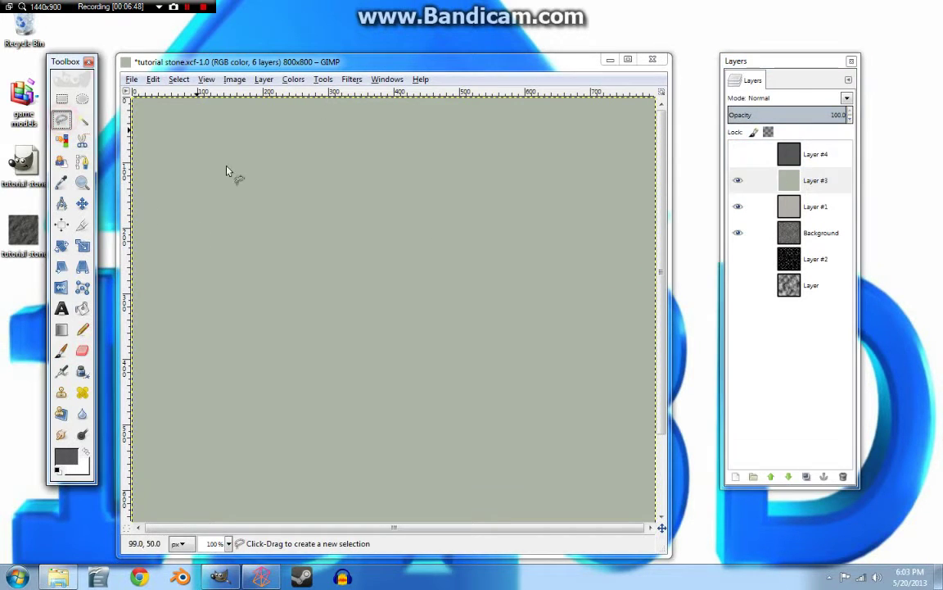
{"action": "left_click", "coordinate": [229, 544]}
{"action": "left_click", "coordinate": [226, 492]}
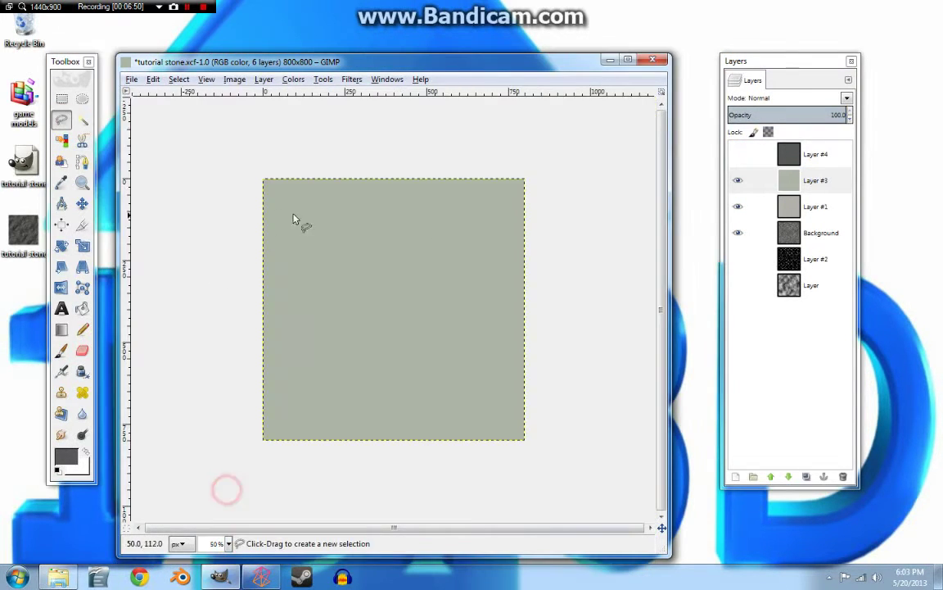
{"action": "mouse_move", "coordinate": [339, 153]}
{"action": "left_mouse_down"}
{"action": "mouse_move", "coordinate": [279, 191]}
{"action": "mouse_move", "coordinate": [199, 304]}
{"action": "mouse_move", "coordinate": [569, 191]}
{"action": "mouse_move", "coordinate": [355, 195]}
{"action": "mouse_move", "coordinate": [171, 226]}
{"action": "mouse_move", "coordinate": [601, 234]}
{"action": "mouse_move", "coordinate": [253, 287]}
{"action": "mouse_move", "coordinate": [357, 289]}
{"action": "mouse_move", "coordinate": [289, 372]}
{"action": "mouse_move", "coordinate": [562, 332]}
{"action": "mouse_move", "coordinate": [607, 345]}
{"action": "mouse_move", "coordinate": [611, 415]}
{"action": "mouse_move", "coordinate": [514, 450]}
{"action": "mouse_move", "coordinate": [314, 182]}
{"action": "mouse_move", "coordinate": [281, 385]}
{"action": "mouse_move", "coordinate": [344, 473]}
{"action": "mouse_move", "coordinate": [380, 451]}
{"action": "mouse_move", "coordinate": [508, 276]}
{"action": "mouse_move", "coordinate": [490, 213]}
{"action": "left_mouse_up"}
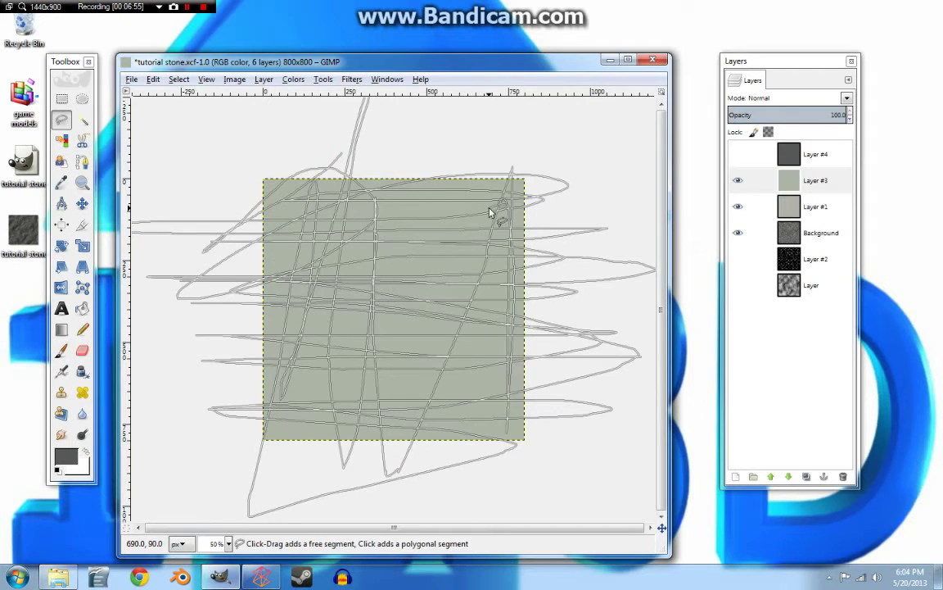
{"action": "key", "text": "Return"}
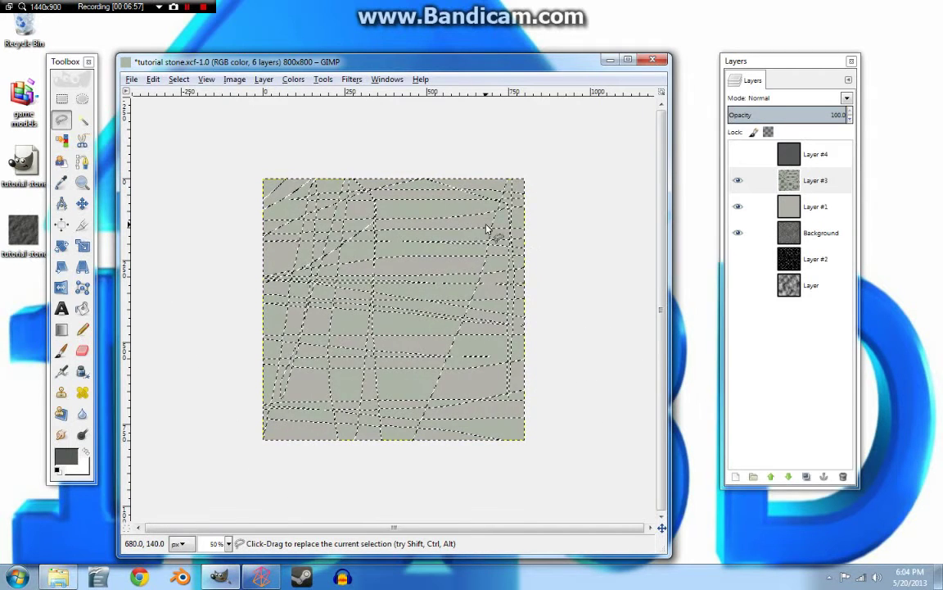
{"action": "key", "text": "ctrl+shift+a"}
- Cut loose looping freehand shapes out of Layer #3 as well
{"action": "mouse_move", "coordinate": [543, 172]}
{"action": "left_mouse_down"}
{"action": "mouse_move", "coordinate": [289, 194]}
{"action": "mouse_move", "coordinate": [538, 453]}
{"action": "mouse_move", "coordinate": [363, 260]}
{"action": "mouse_move", "coordinate": [309, 273]}
{"action": "left_mouse_up"}
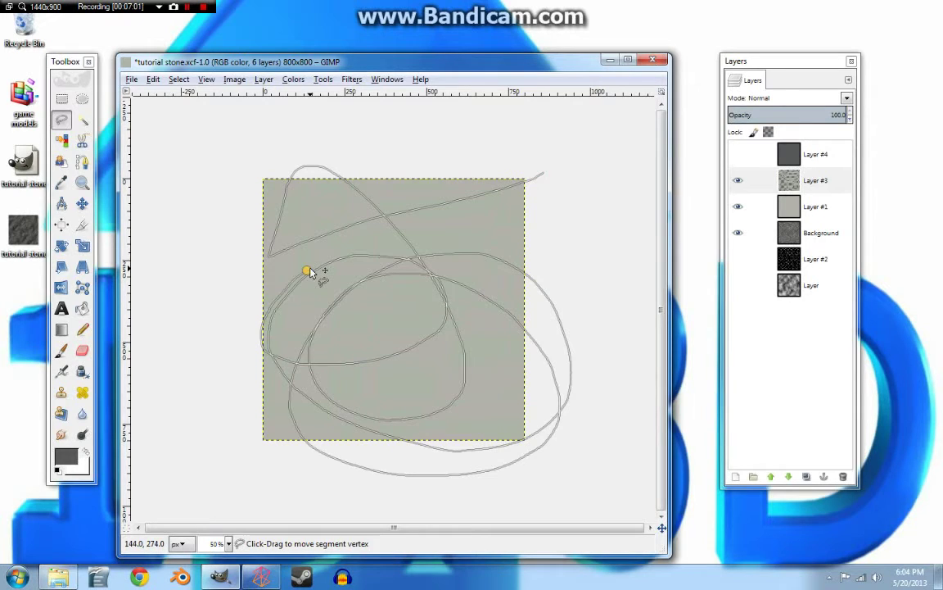
{"action": "key", "text": "Return"}
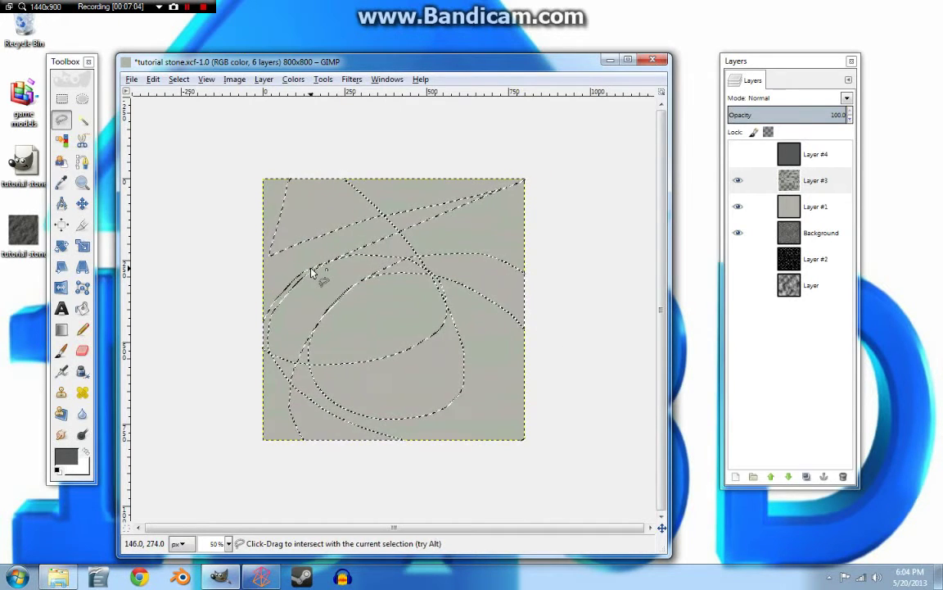
{"action": "key", "text": "ctrl+shift+a"}
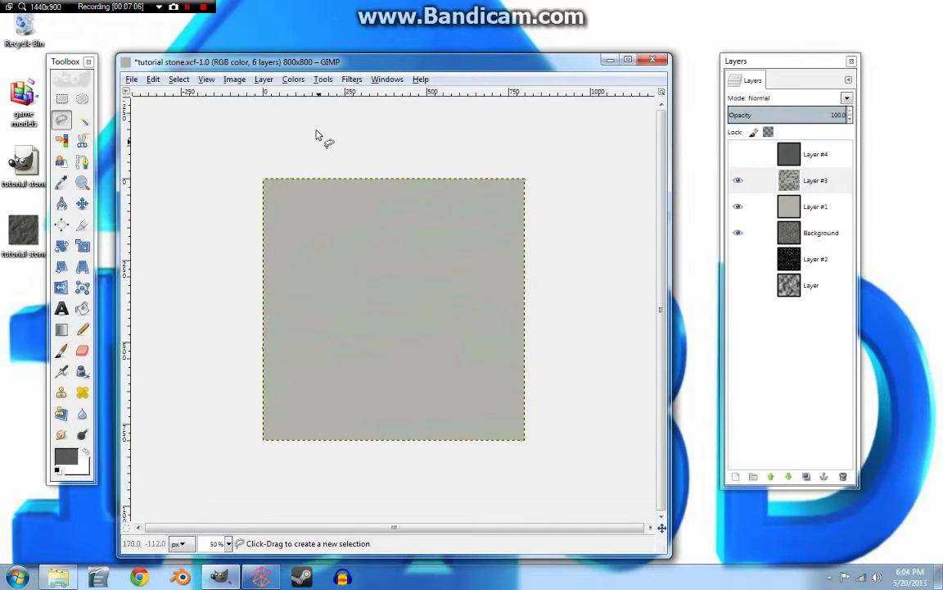
- Blur Layer #3 with a 200-pixel Gaussian Blur
{"action": "left_click", "coordinate": [352, 79]}
{"action": "mouse_move", "coordinate": [365, 155]}
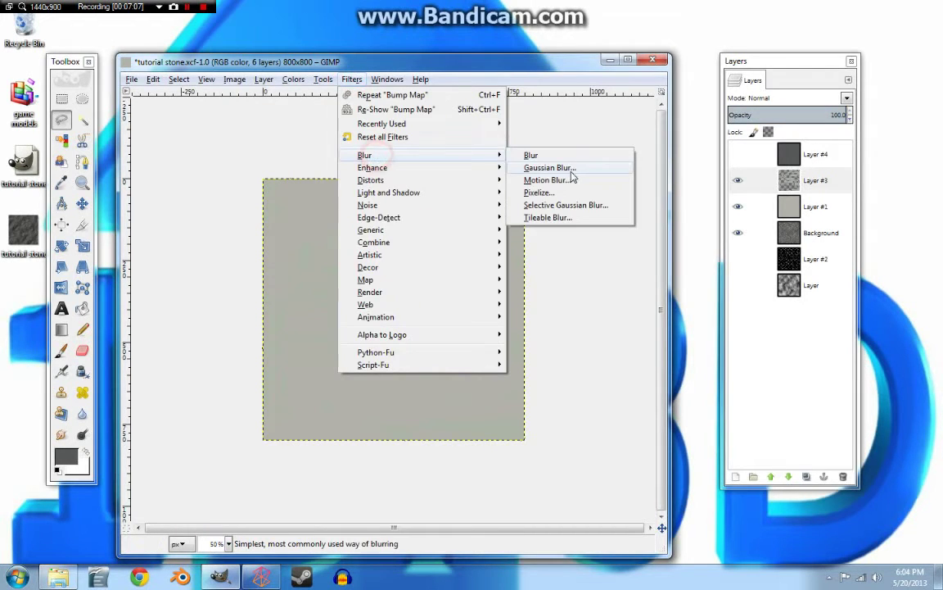
{"action": "left_click", "coordinate": [542, 169]}
{"action": "left_click_drag", "start_coordinate": [452, 384], "coordinate": [395, 384]}
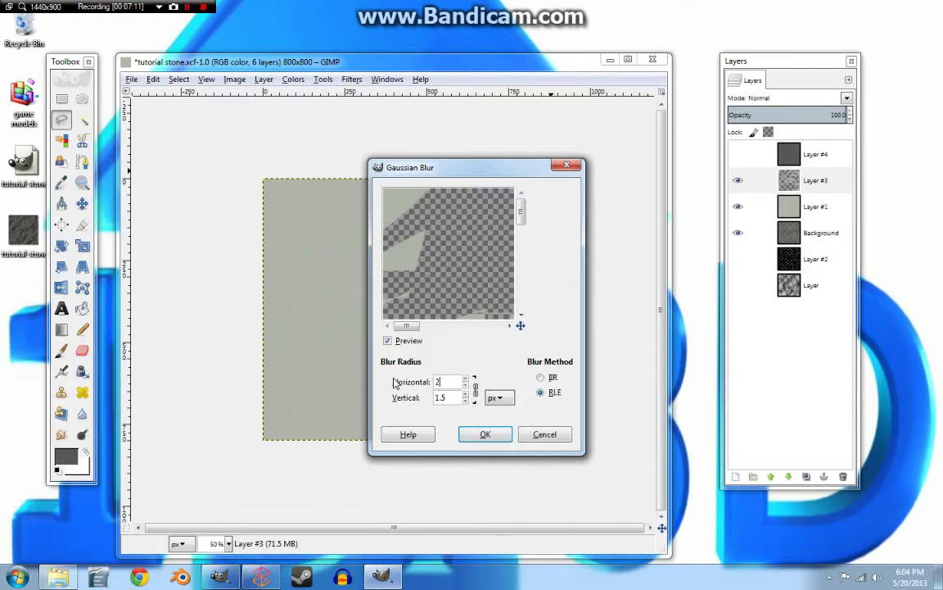
{"action": "type", "text": "200"}
{"action": "left_click", "coordinate": [445, 397]}
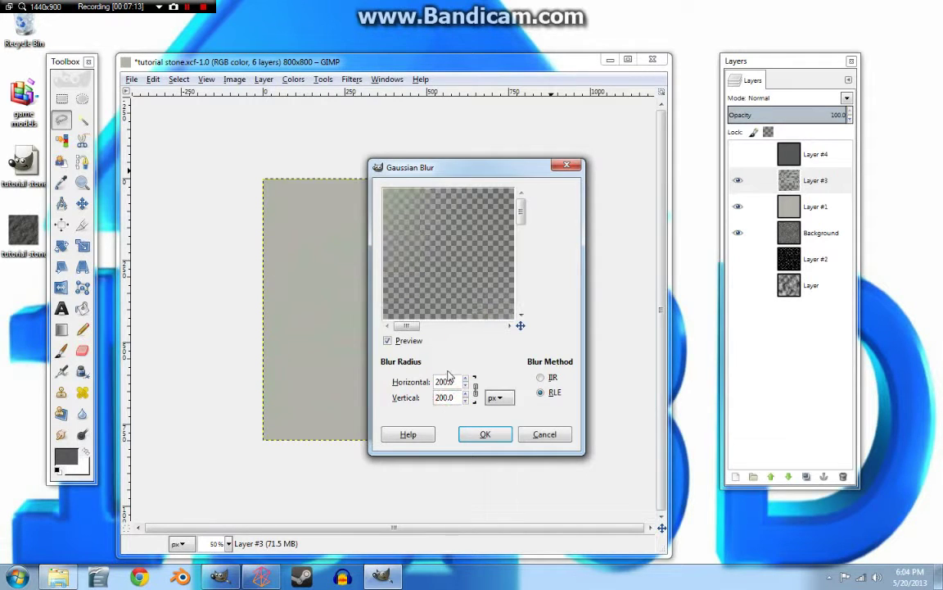
{"action": "left_click", "coordinate": [479, 434]}
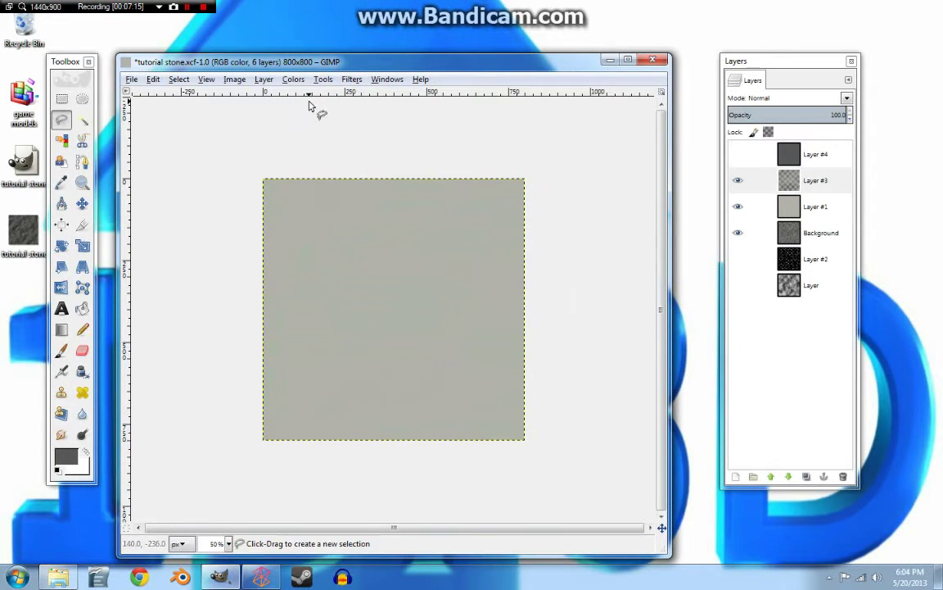
- Add HSV Noise with hue 30 to Layer #3, then show and select Layer #4
{"action": "left_click", "coordinate": [352, 80]}
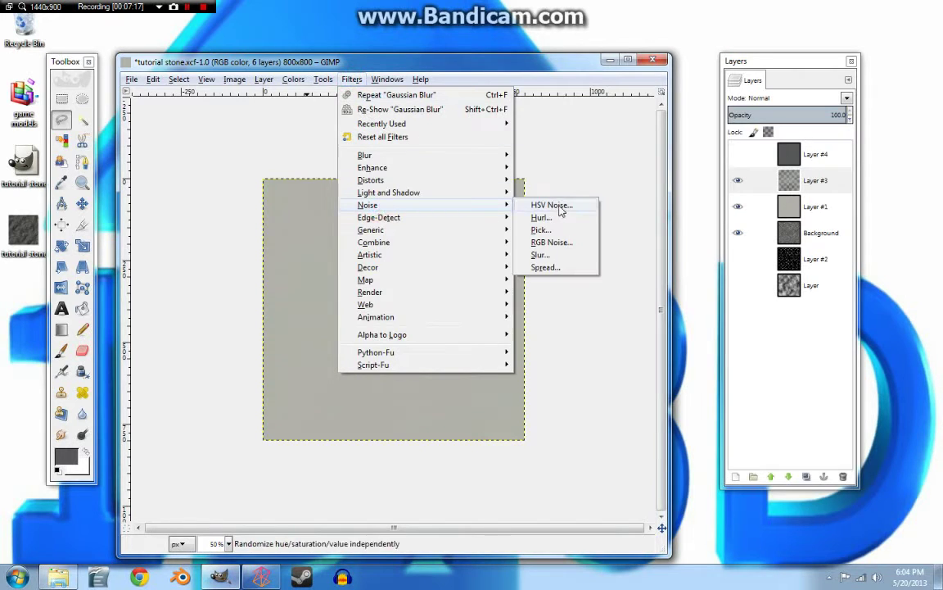
{"action": "left_click", "coordinate": [558, 207]}
{"action": "left_click_drag", "start_coordinate": [432, 374], "coordinate": [463, 418]}
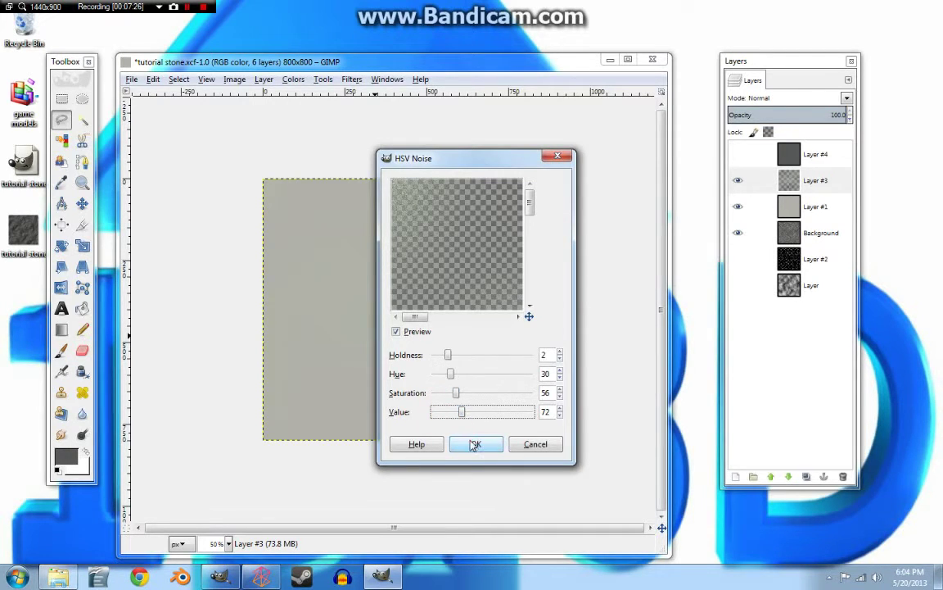
{"action": "left_click", "coordinate": [476, 444]}
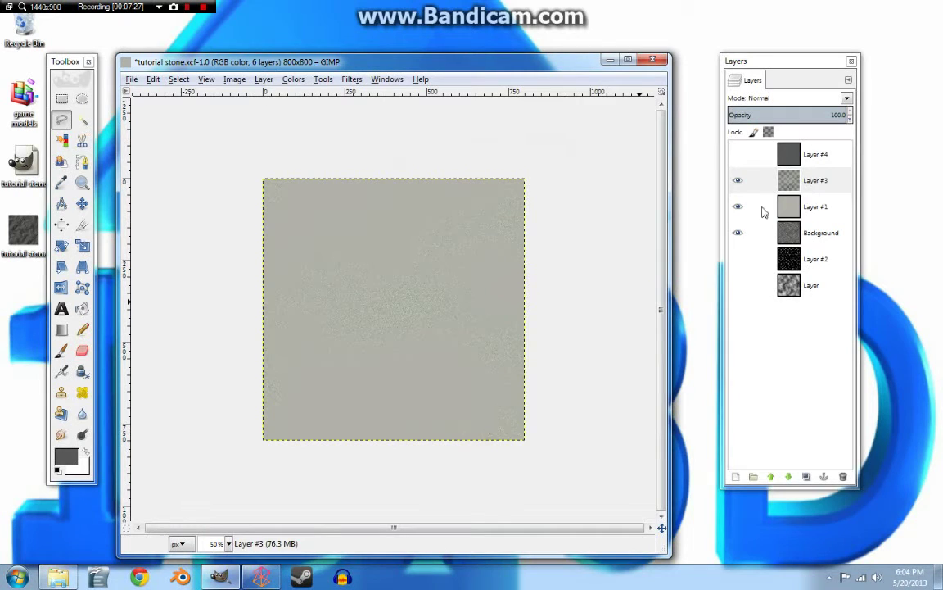
{"action": "left_click", "coordinate": [738, 154]}
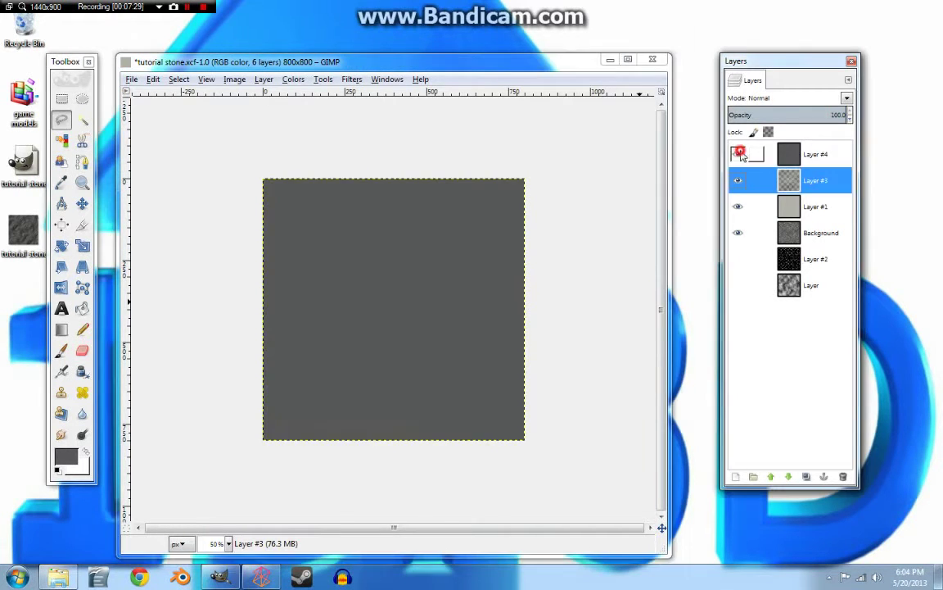
{"action": "left_click", "coordinate": [757, 154]}
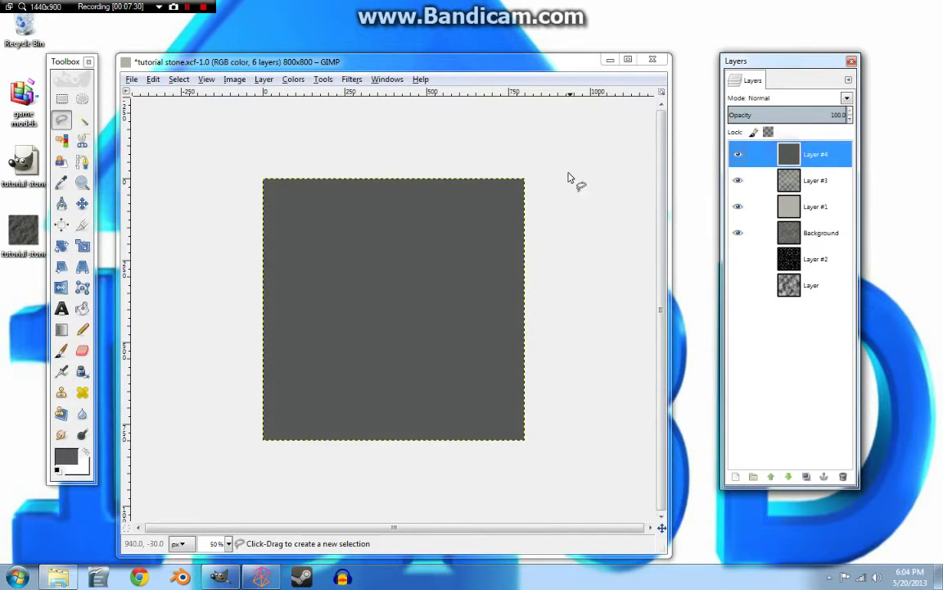
{"action": "left_click", "coordinate": [188, 7]}
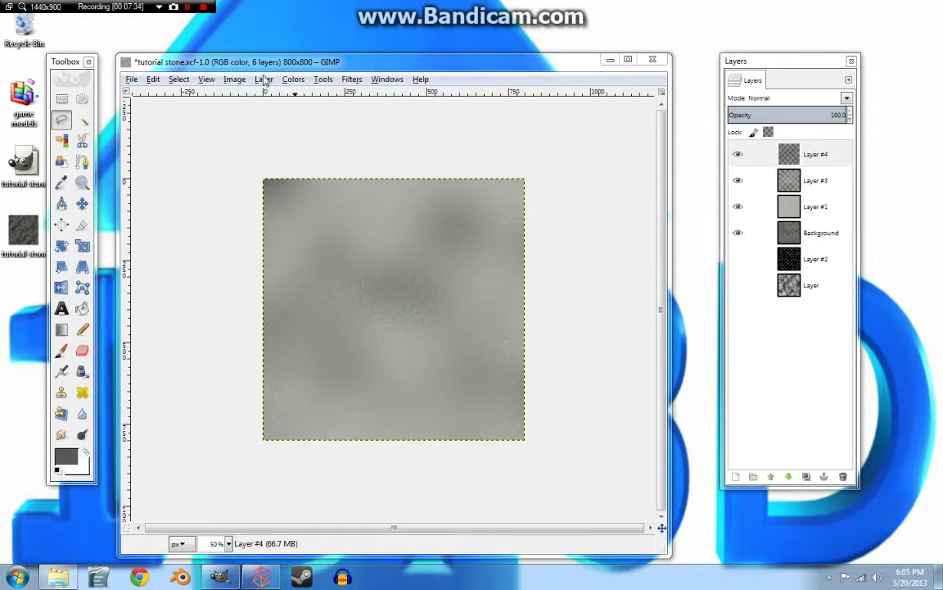
{"action": "left_click", "coordinate": [263, 79]}
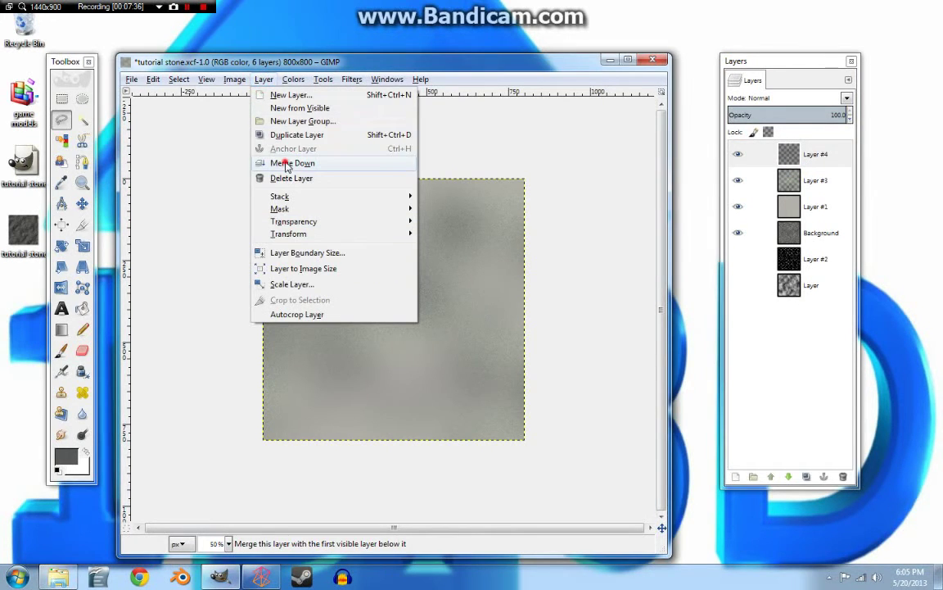
- Merge Down twice into Layer #1, hide Background, and drag Layer #1 below Background
{"action": "left_click", "coordinate": [286, 164]}
{"action": "left_click", "coordinate": [263, 79]}
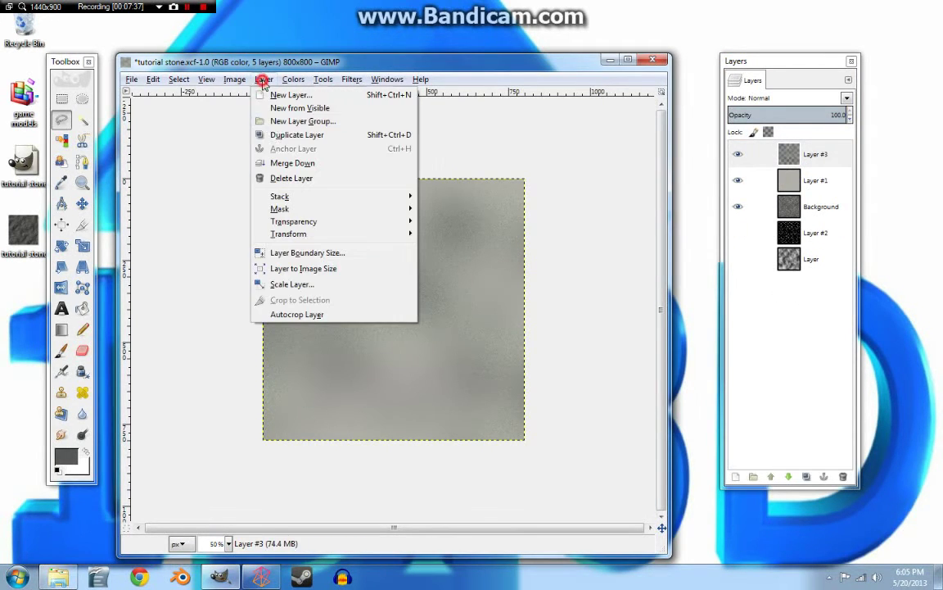
{"action": "left_click", "coordinate": [286, 163]}
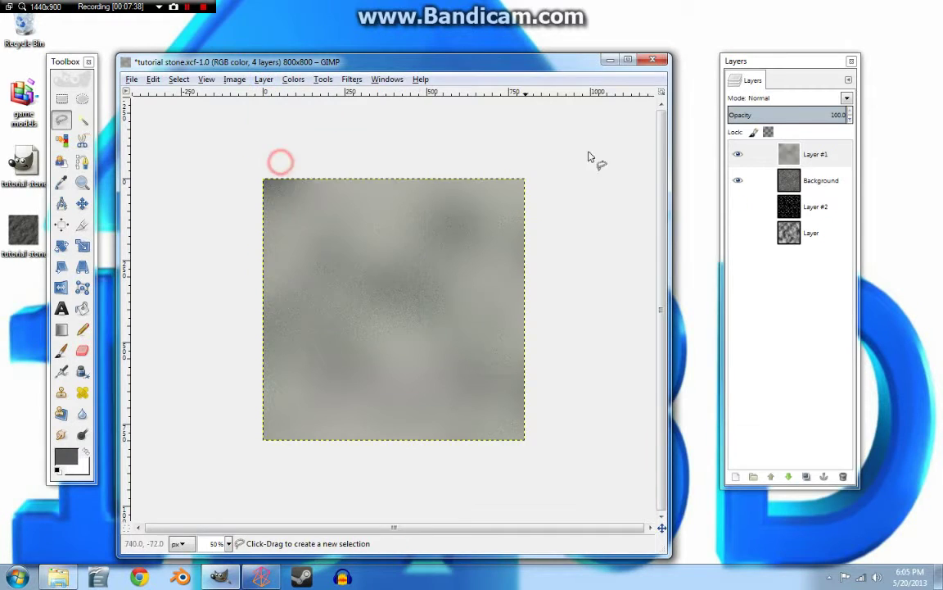
{"action": "left_click", "coordinate": [739, 182]}
{"action": "left_click_drag", "start_coordinate": [790, 154], "coordinate": [805, 199]}
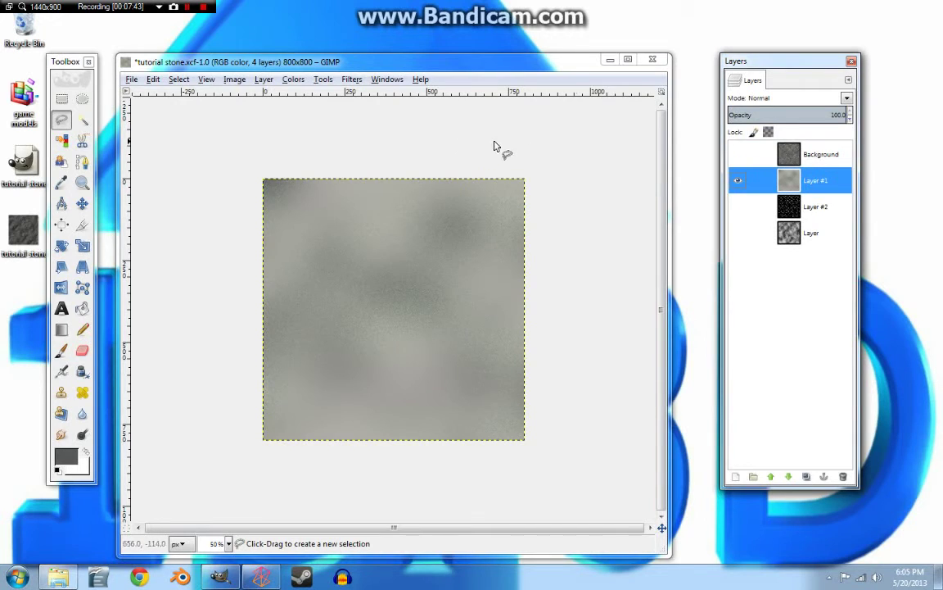
- Bump-map Layer #1 from Layer-3: sinusoidal, azimuth 135, elevation 32.80, depth 24
{"action": "left_click", "coordinate": [352, 79]}
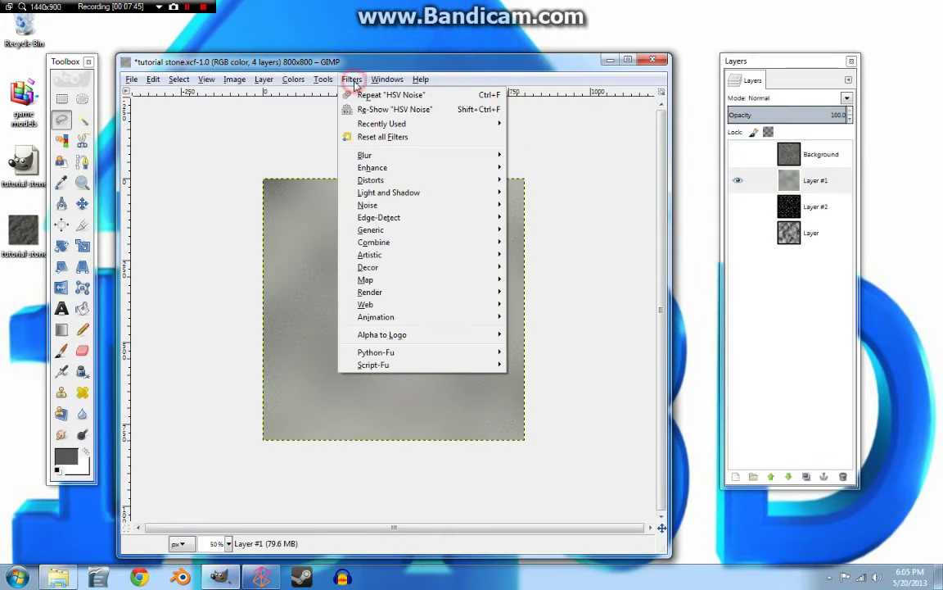
{"action": "mouse_move", "coordinate": [381, 281]}
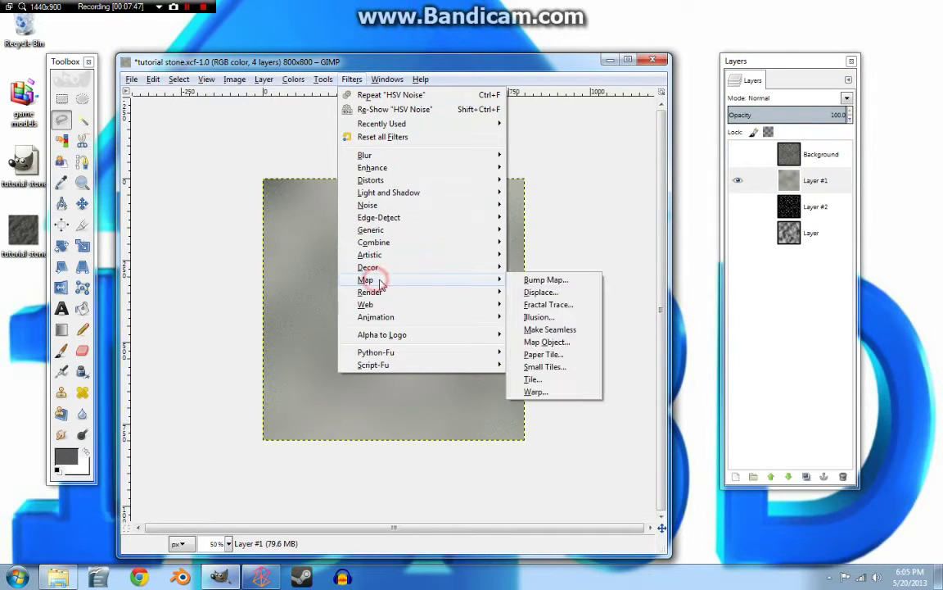
{"action": "left_click", "coordinate": [521, 280]}
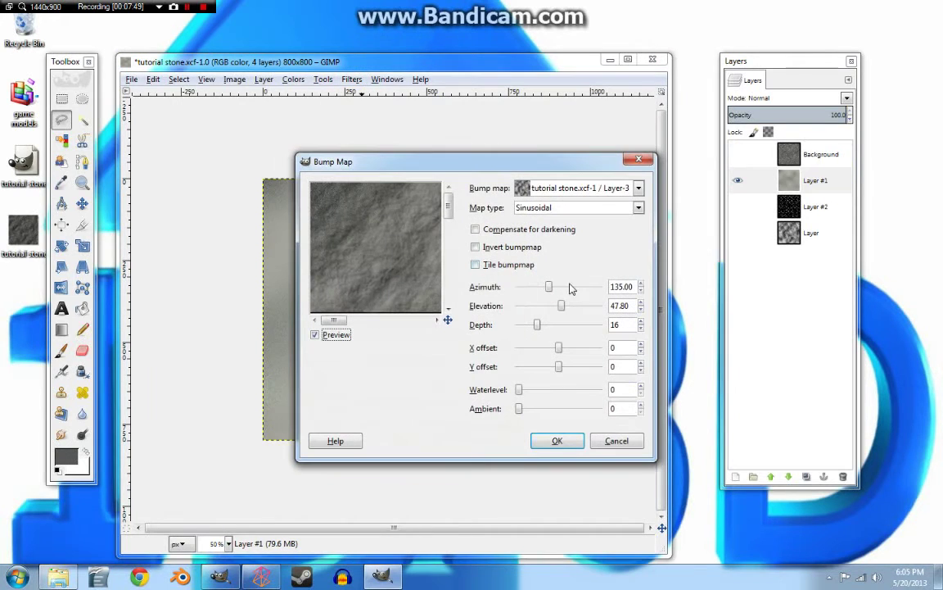
{"action": "left_click_drag", "start_coordinate": [449, 198], "coordinate": [447, 223]}
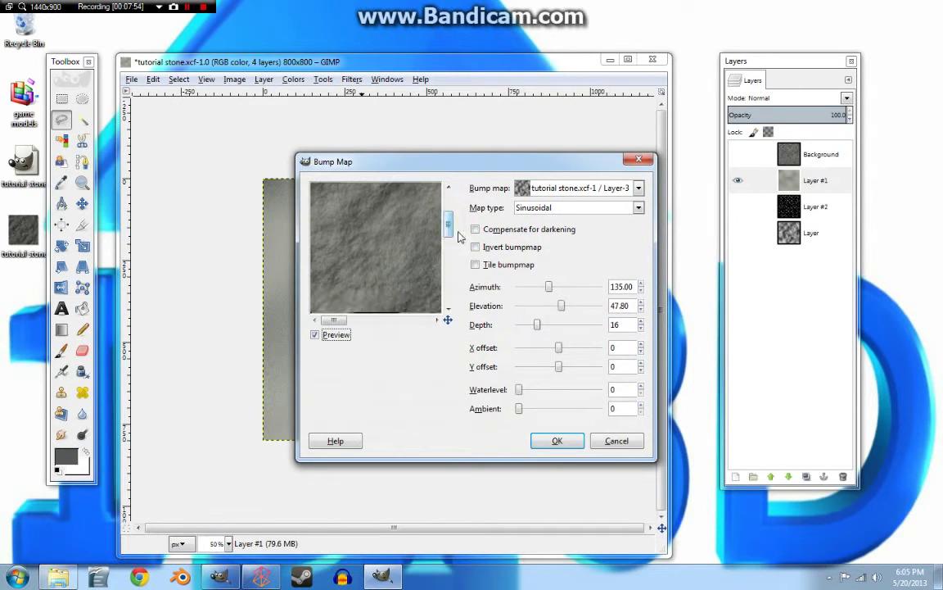
{"action": "left_click_drag", "start_coordinate": [539, 326], "coordinate": [559, 310]}
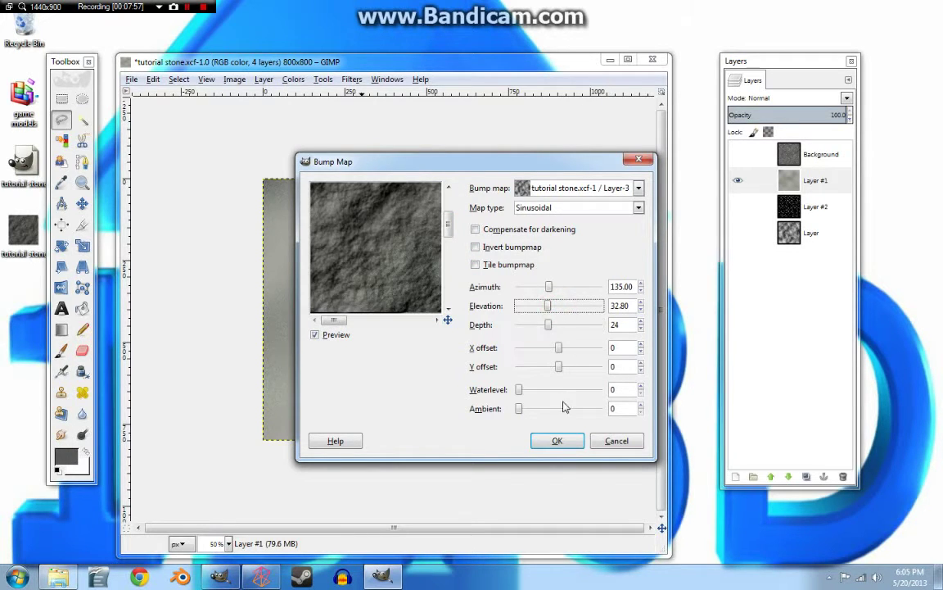
{"action": "left_click", "coordinate": [563, 439]}
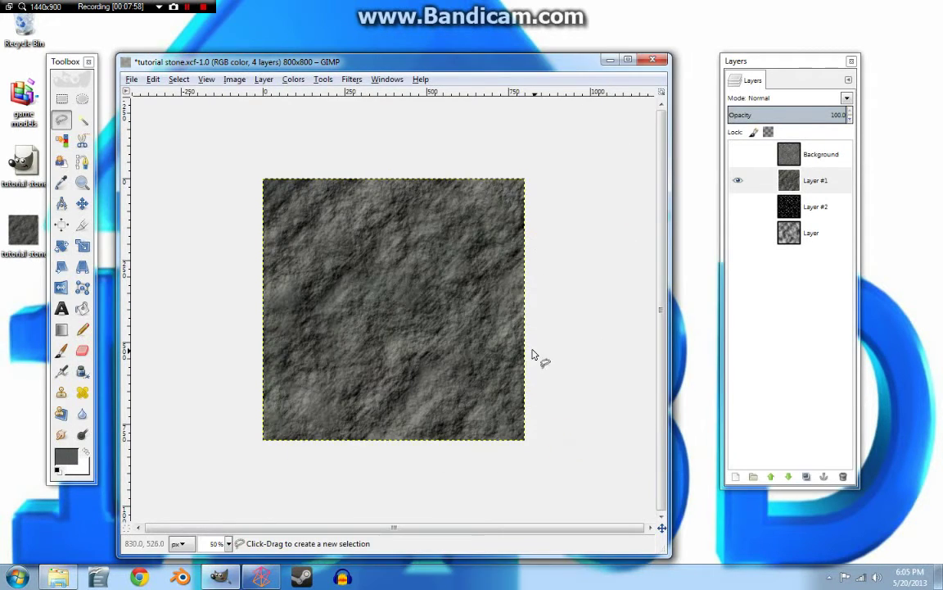
- Show the Background layer, zoom to 100%, and move Layer #2 above Layer #1
{"action": "left_click", "coordinate": [739, 156]}
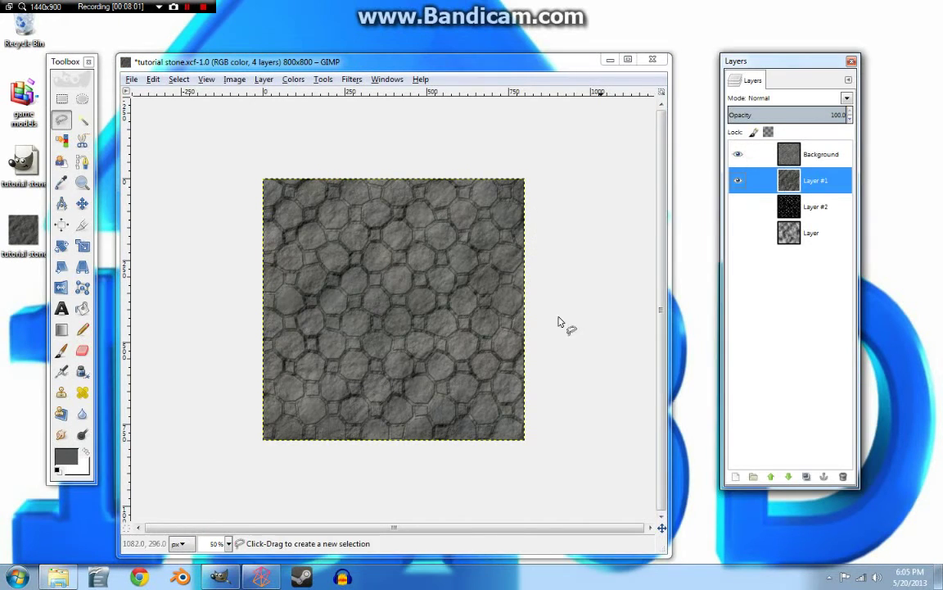
{"action": "left_click", "coordinate": [229, 544]}
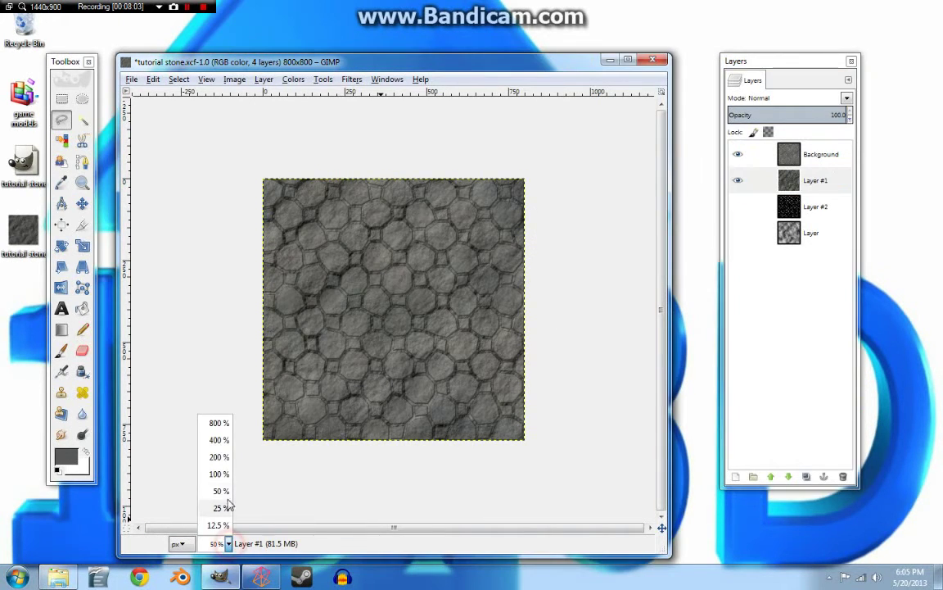
{"action": "left_click", "coordinate": [210, 474]}
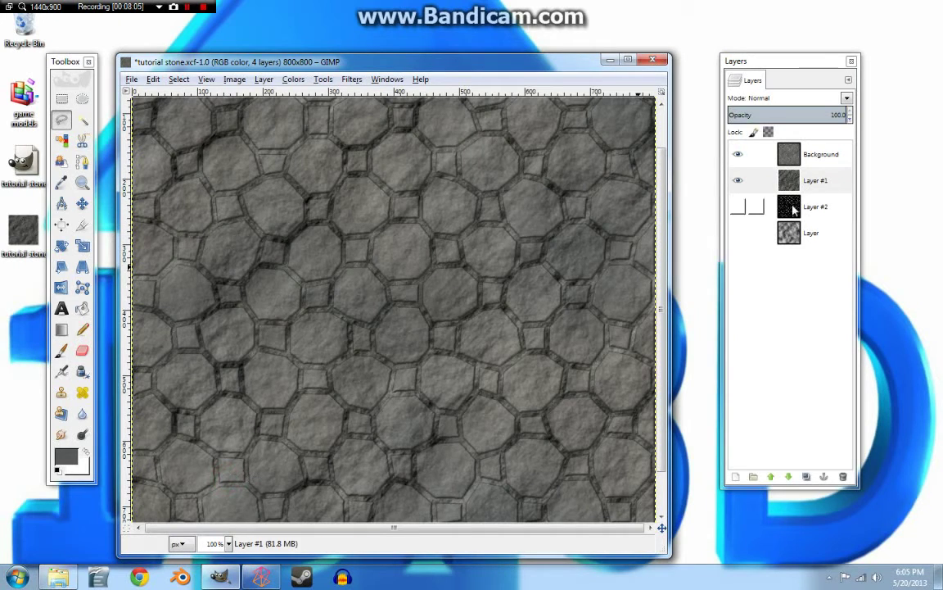
{"action": "left_click_drag", "start_coordinate": [793, 212], "coordinate": [792, 178]}
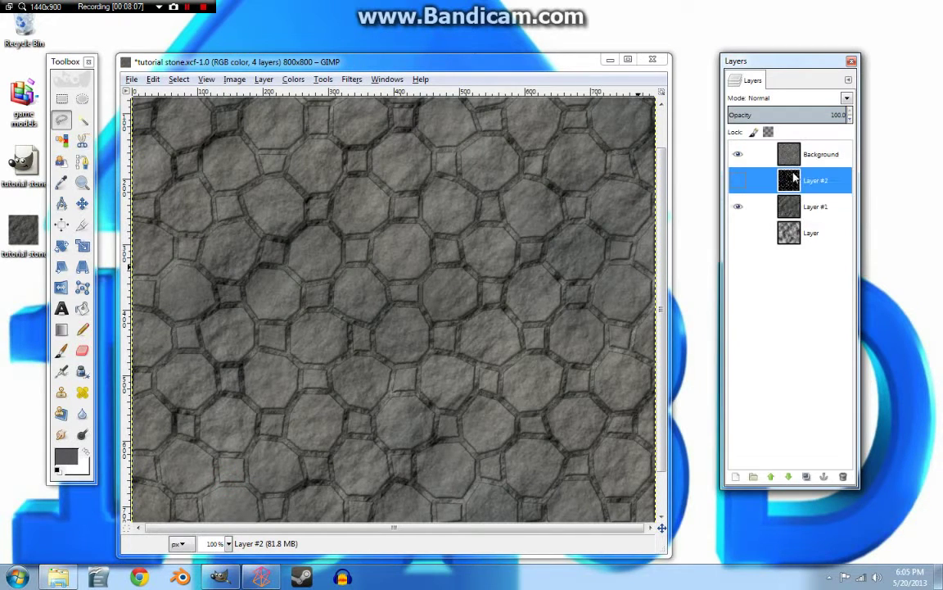
{"action": "left_click", "coordinate": [353, 80]}
{"action": "mouse_move", "coordinate": [366, 155]}
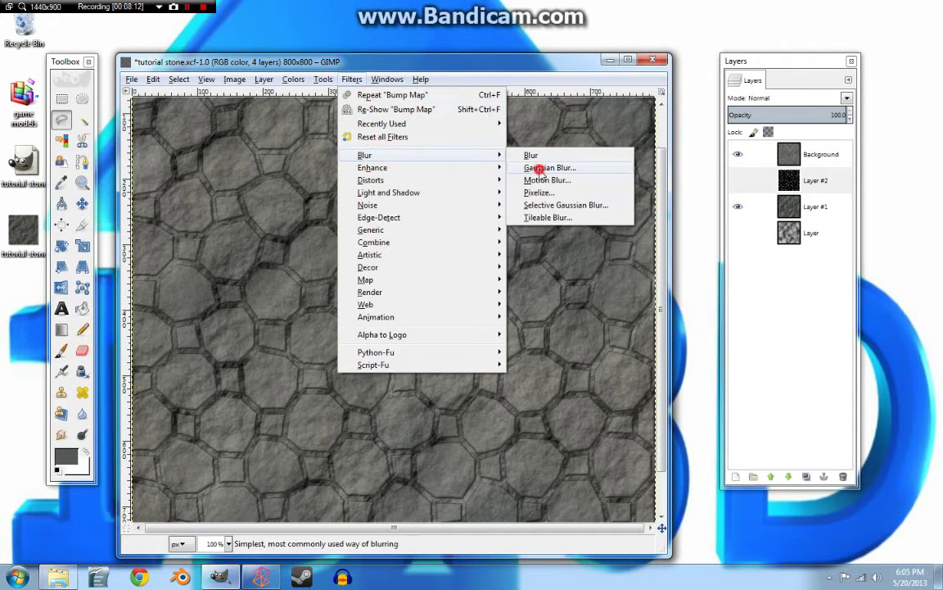
{"action": "left_click", "coordinate": [538, 171]}
{"action": "double_click", "coordinate": [449, 382]}
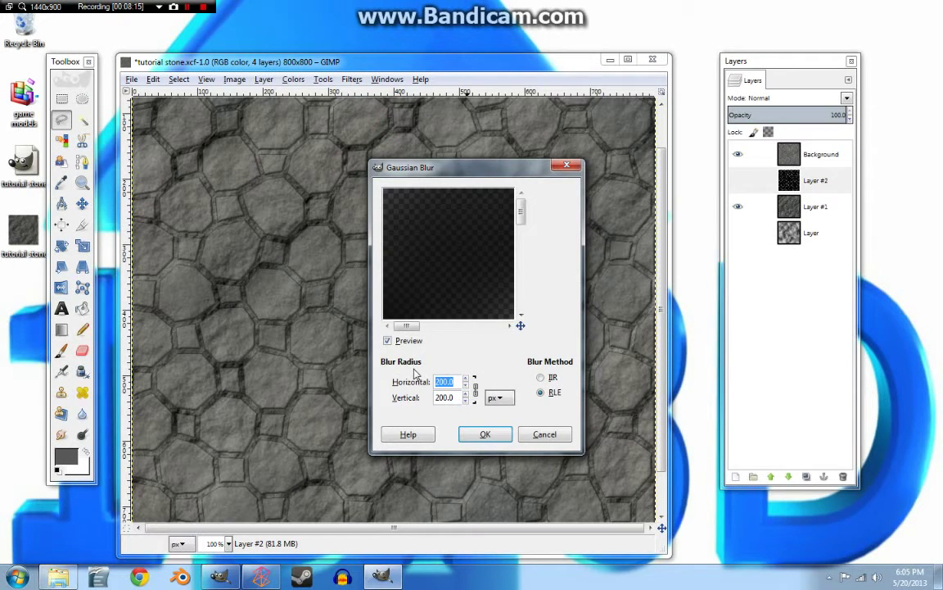
{"action": "type", "text": "5"}
{"action": "left_click", "coordinate": [452, 398]}
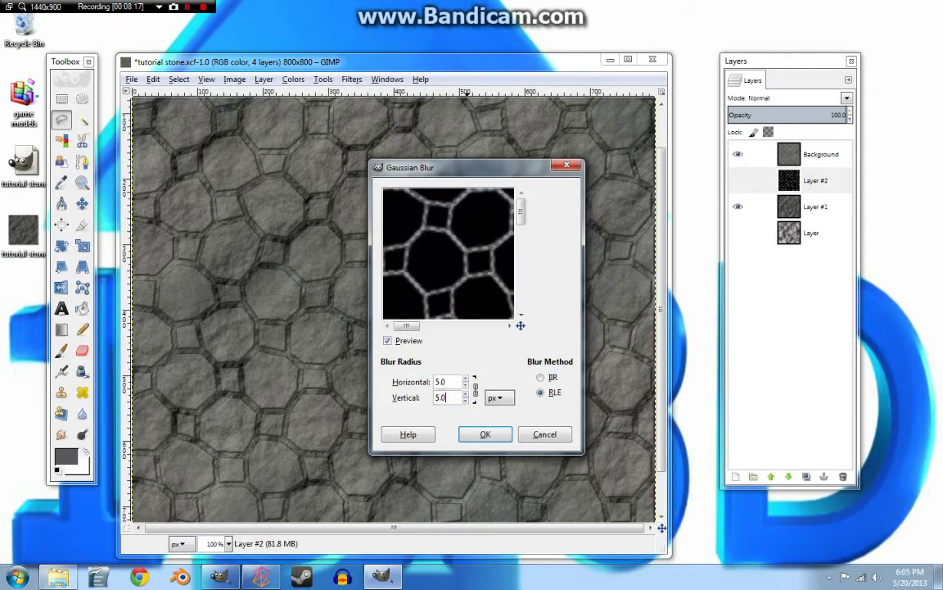
{"action": "double_click", "coordinate": [447, 381]}
{"action": "type", "text": "15"}
{"action": "key", "text": "Tab"}
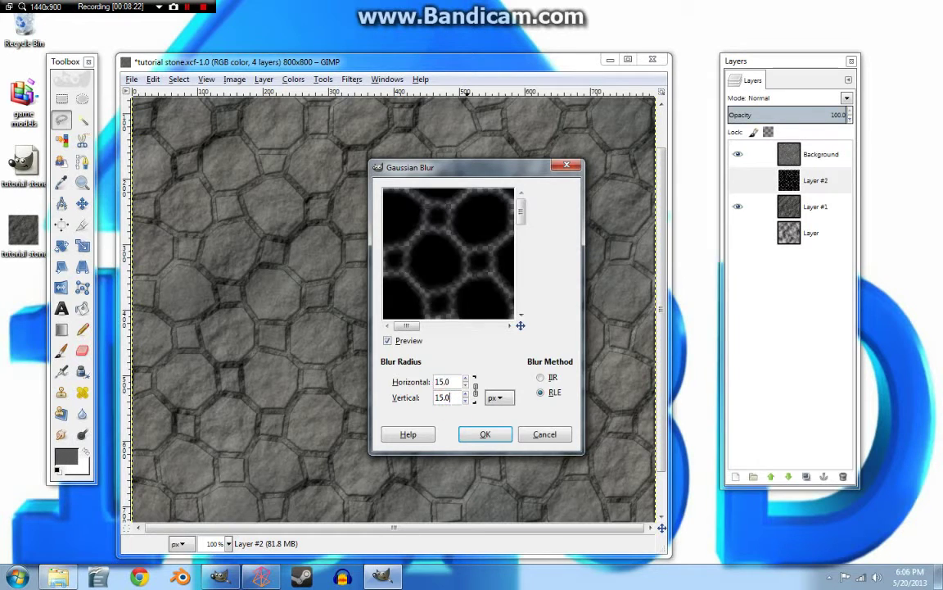
{"action": "left_click", "coordinate": [486, 434]}
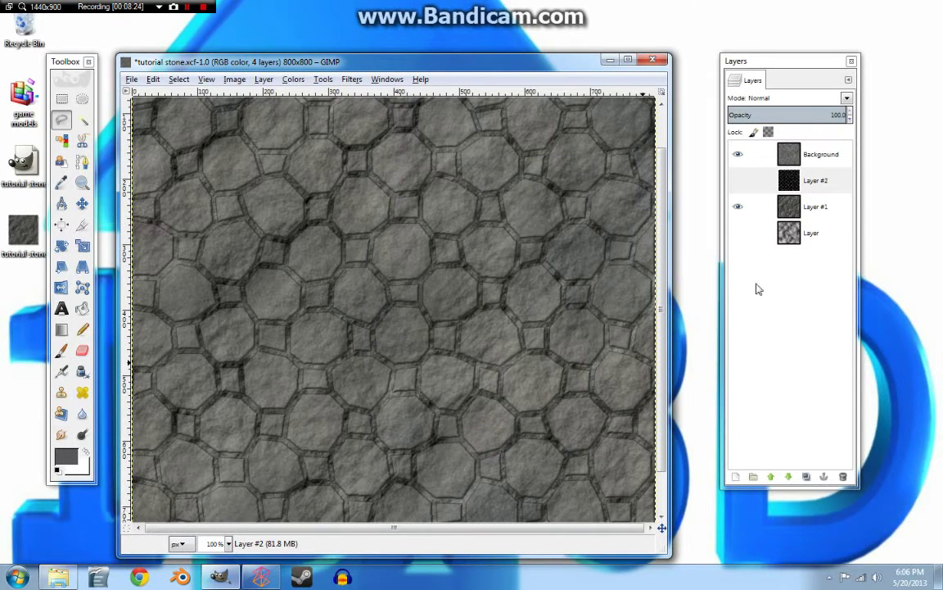
{"action": "left_click", "coordinate": [738, 182]}
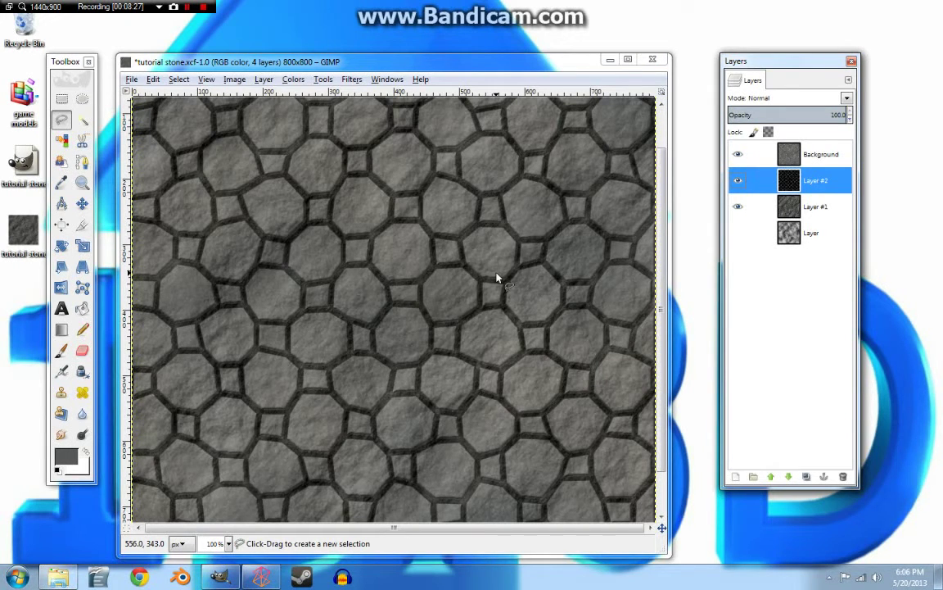
{"action": "key", "text": "ctrl+z"}
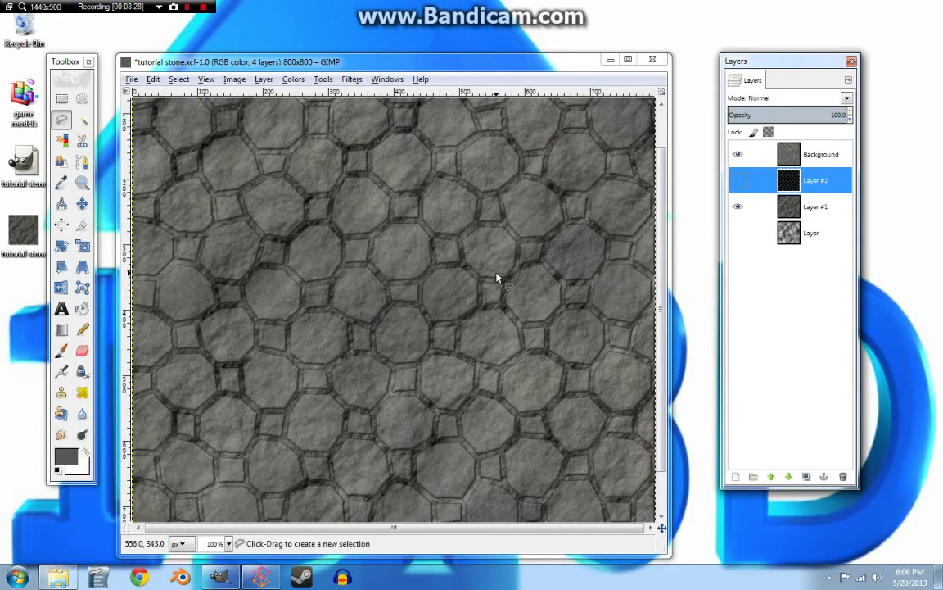
- Show Layer #2, blur it with a 5 px Gaussian Blur, and view at 50%
{"action": "left_click", "coordinate": [737, 180]}
{"action": "left_click", "coordinate": [352, 78]}
{"action": "mouse_move", "coordinate": [385, 155]}
{"action": "left_click", "coordinate": [547, 168]}
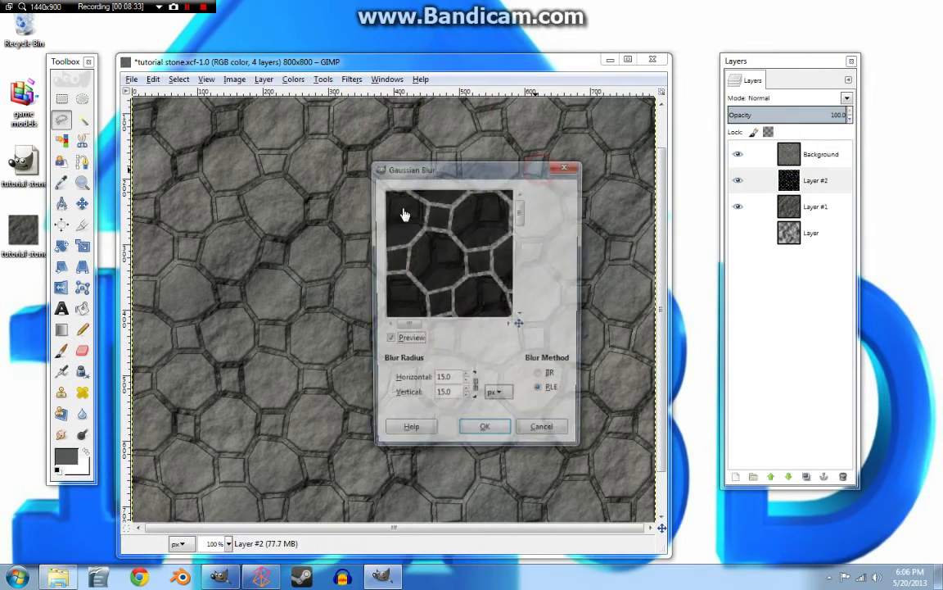
{"action": "double_click", "coordinate": [449, 382]}
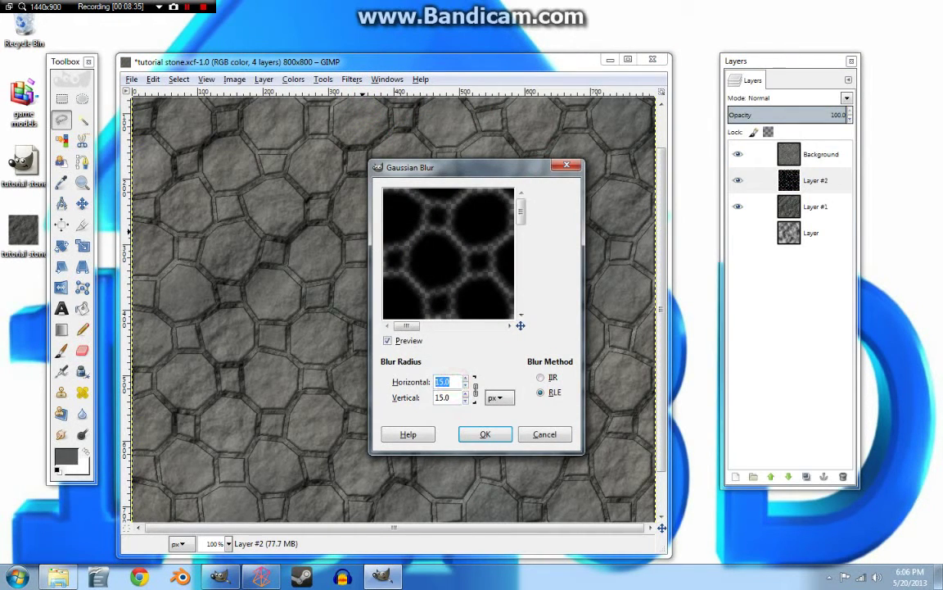
{"action": "type", "text": "5"}
{"action": "key", "text": "Tab"}
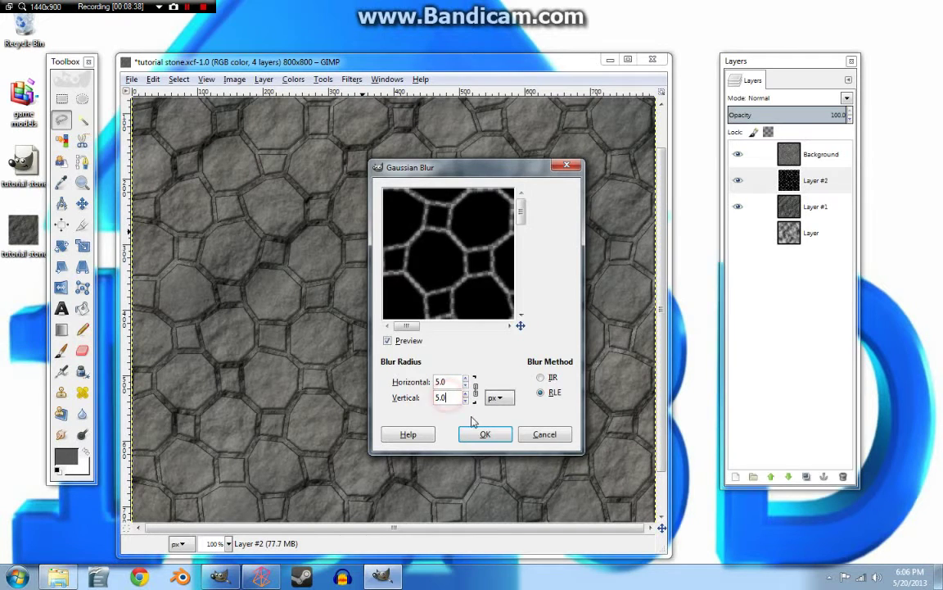
{"action": "left_click", "coordinate": [483, 433]}
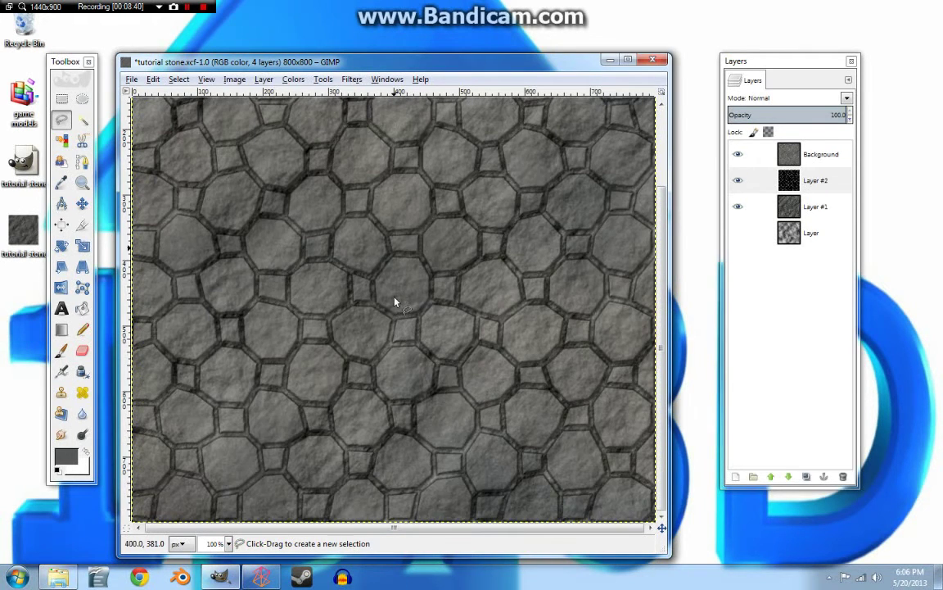
{"action": "left_click", "coordinate": [228, 543]}
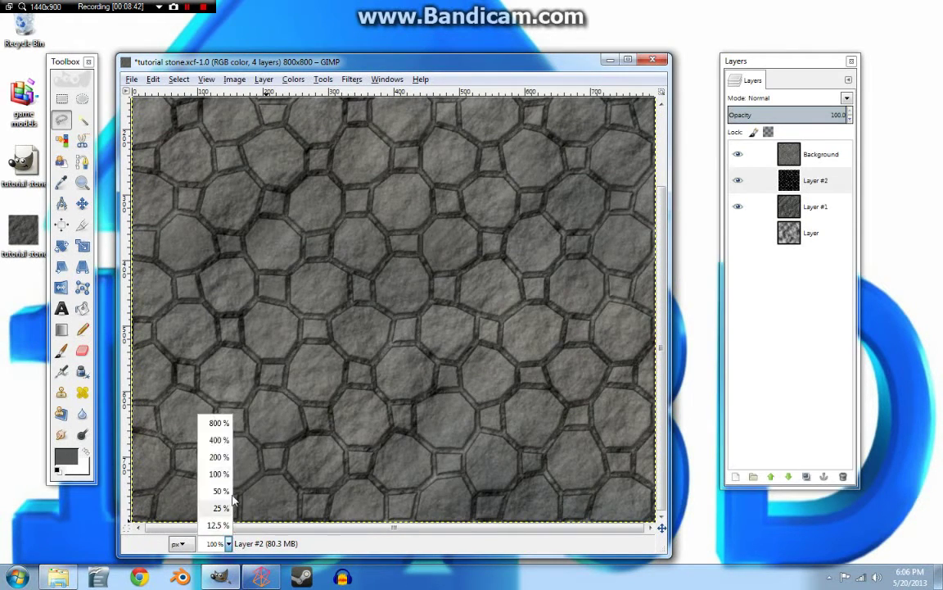
{"action": "left_click", "coordinate": [209, 465]}
{"action": "left_click", "coordinate": [229, 543]}
{"action": "left_click", "coordinate": [222, 494]}
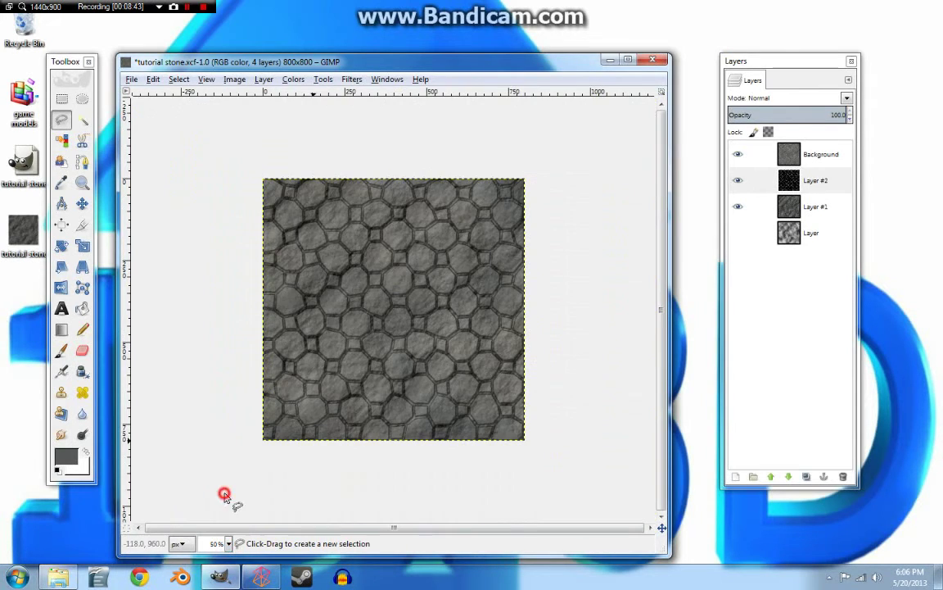
- Export the image to the Desktop as 'tutorial stone tile.png' with default PNG settings
{"action": "left_click", "coordinate": [131, 79]}
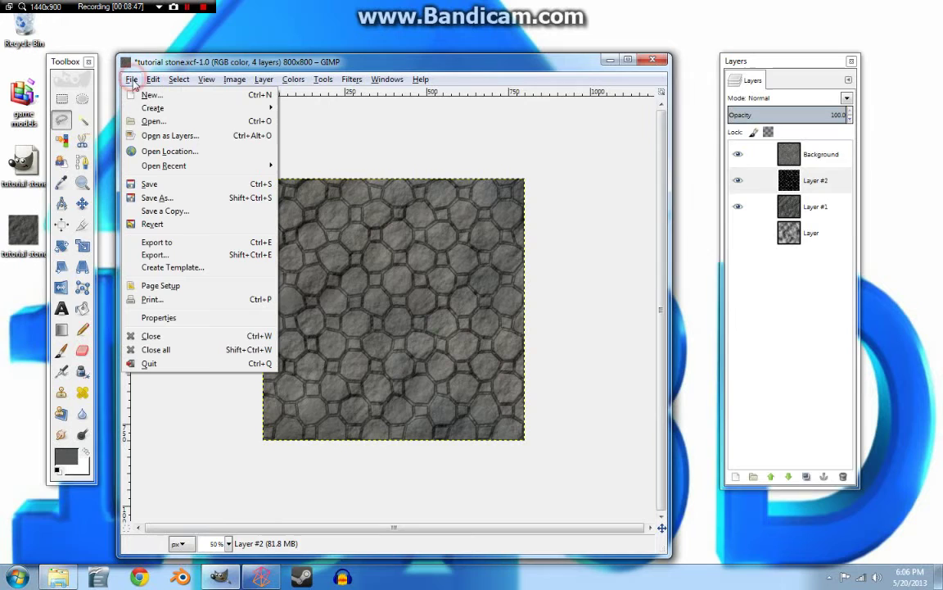
{"action": "left_click", "coordinate": [155, 255]}
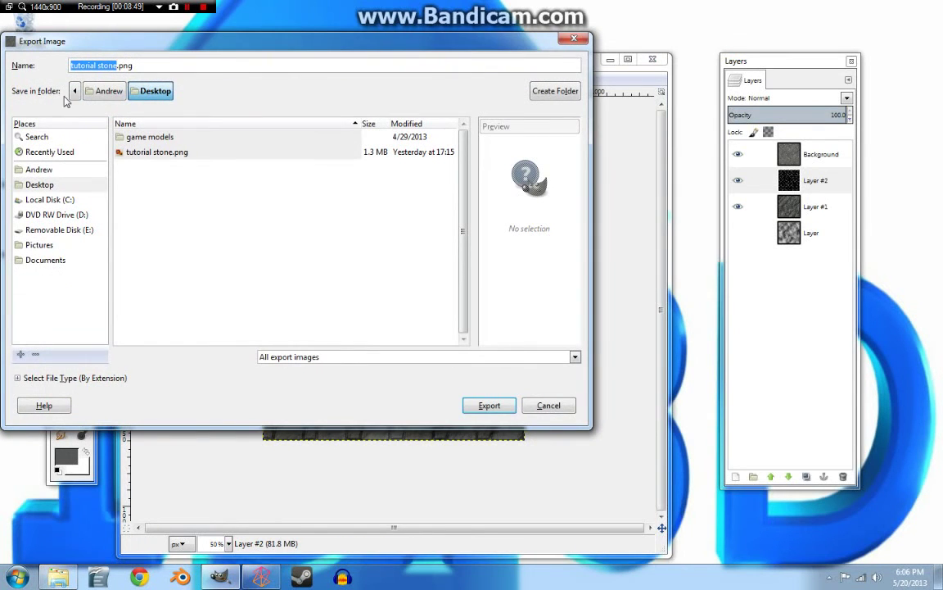
{"action": "left_click", "coordinate": [116, 66]}
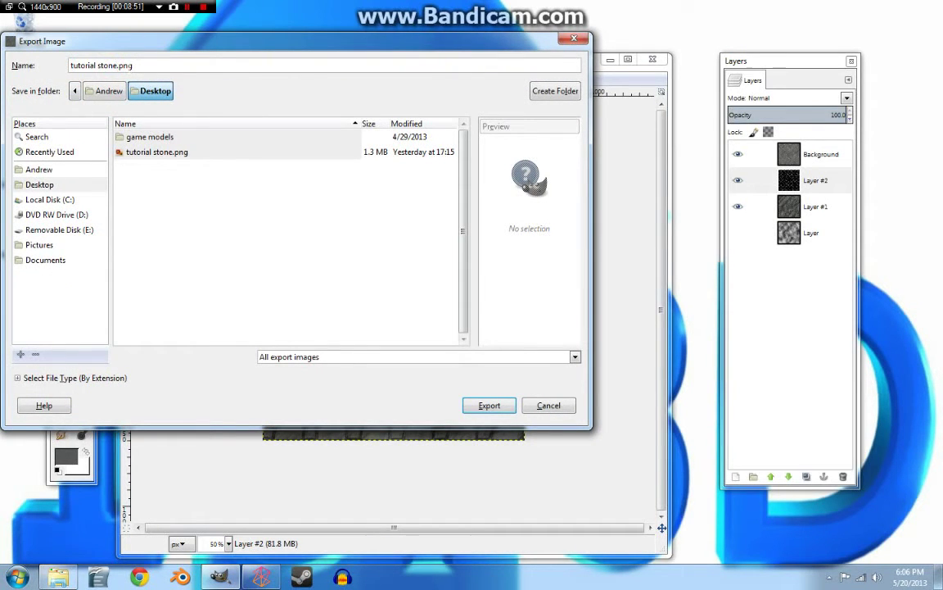
{"action": "type", "text": "tile"}
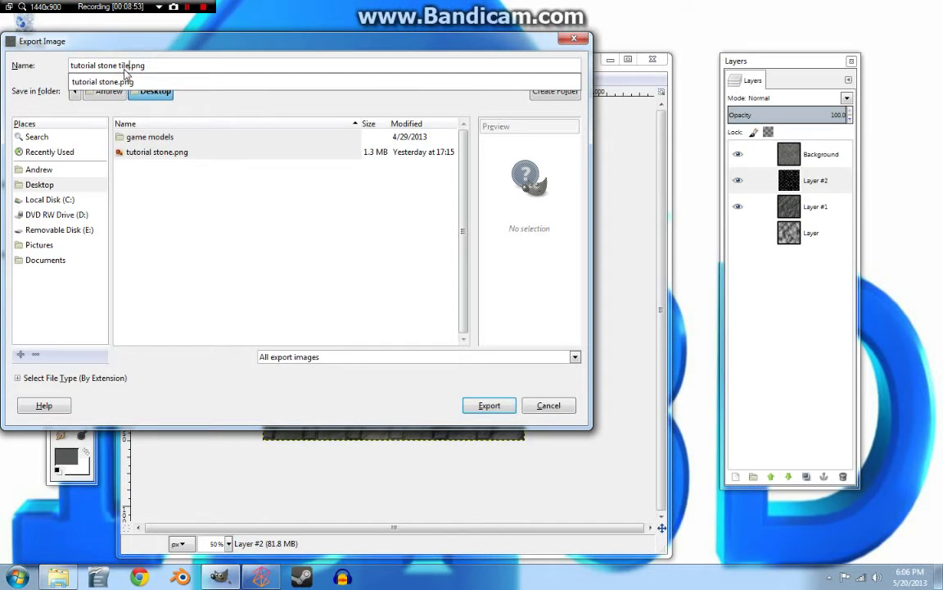
{"action": "left_click", "coordinate": [477, 407]}
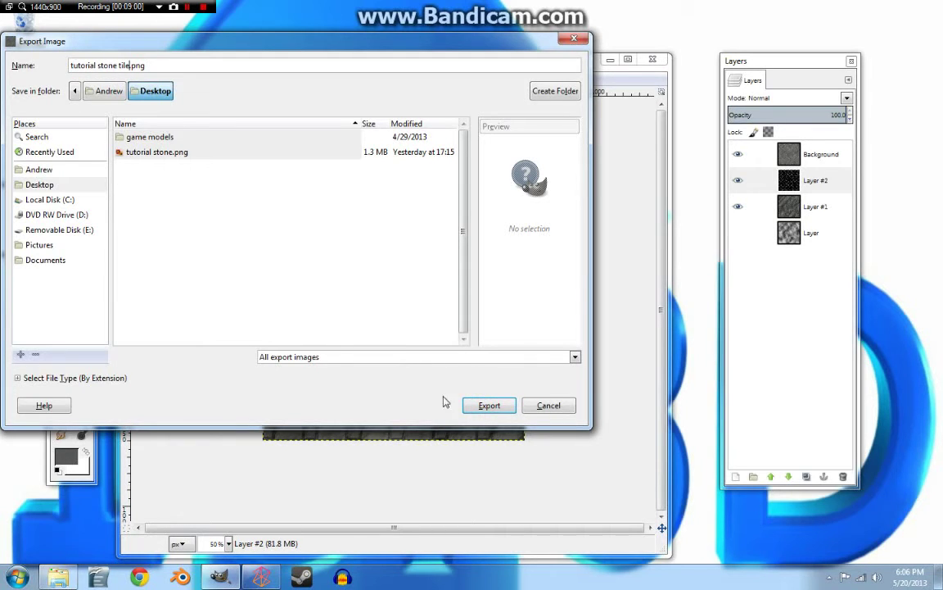
{"action": "left_click", "coordinate": [491, 408]}
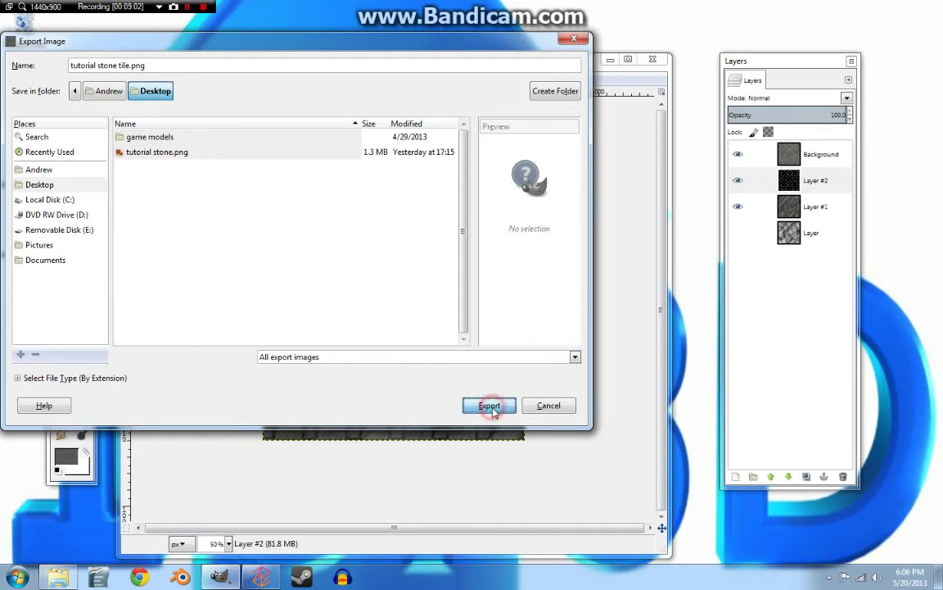
{"action": "left_click", "coordinate": [478, 410]}
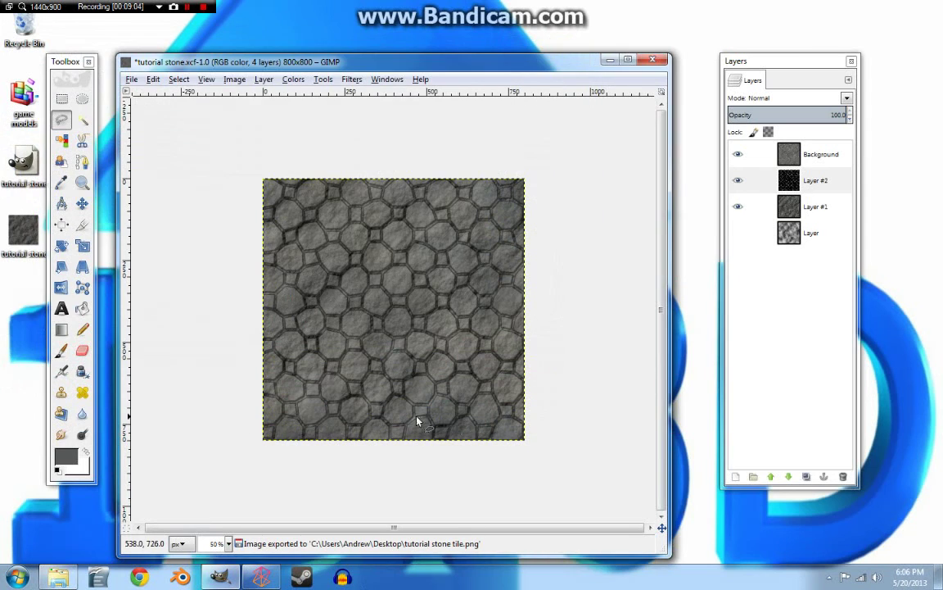
{"action": "left_click", "coordinate": [188, 9]}
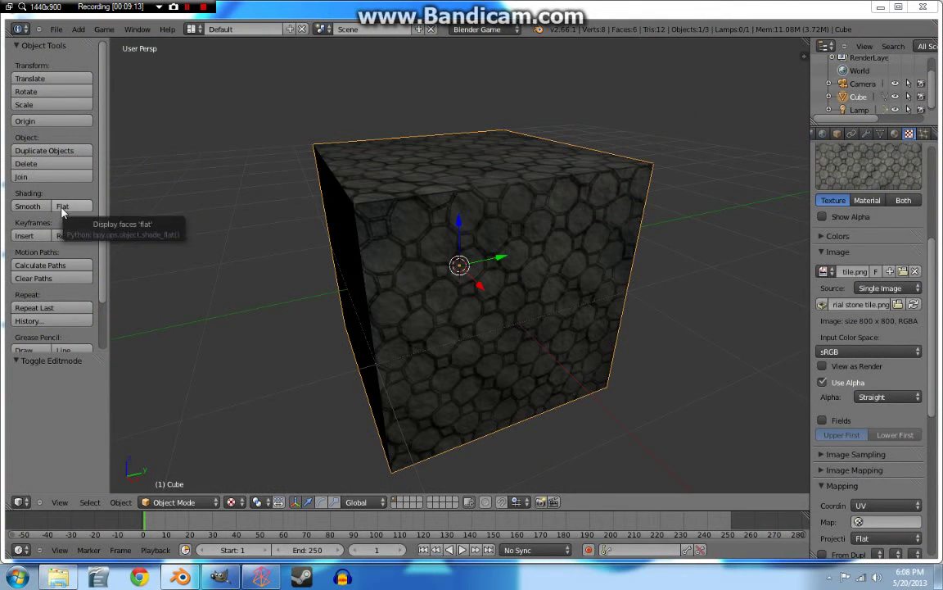
- Preview smooth shading on the stone-textured cube, then return it to flat shading
{"action": "left_click", "coordinate": [36, 206]}
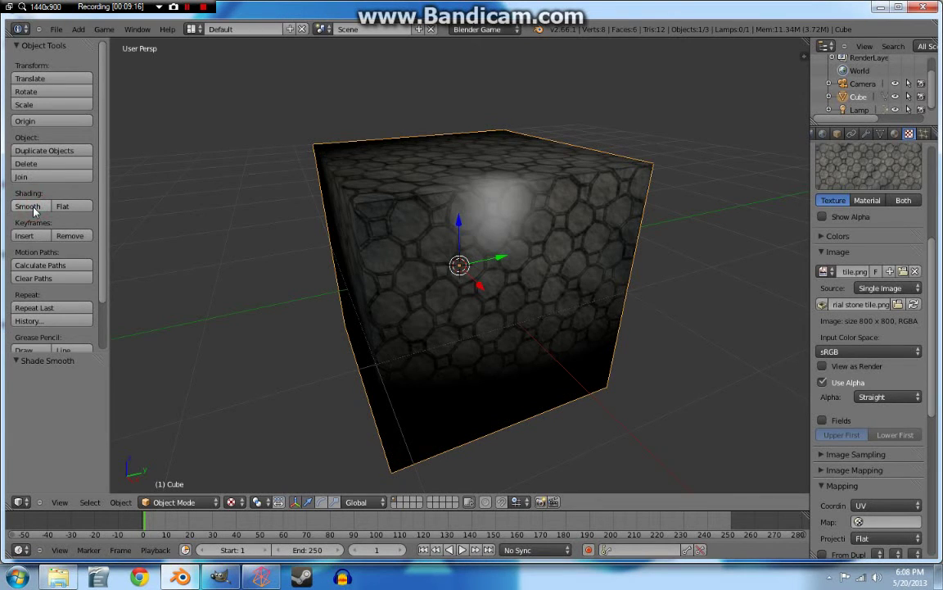
{"action": "left_click", "coordinate": [64, 205]}
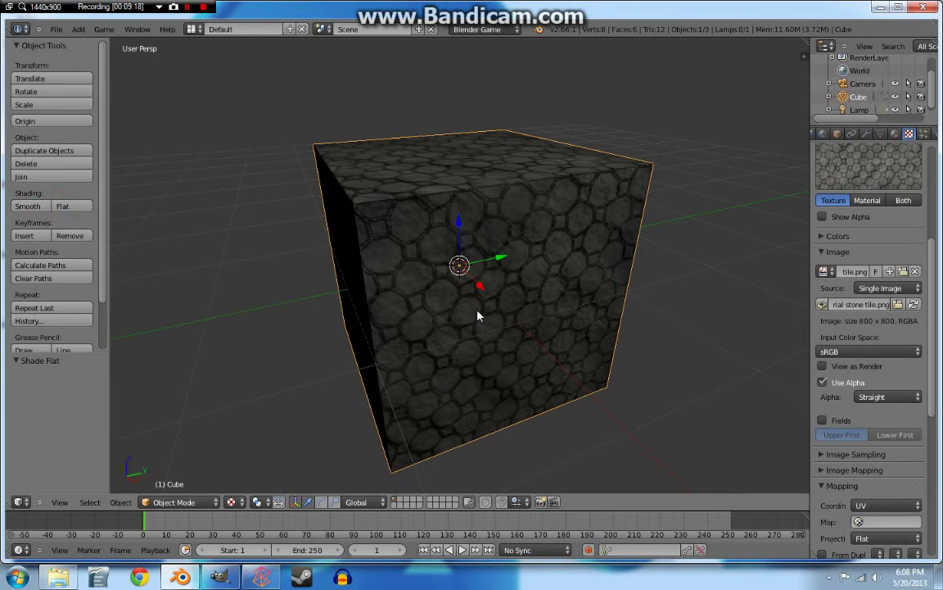